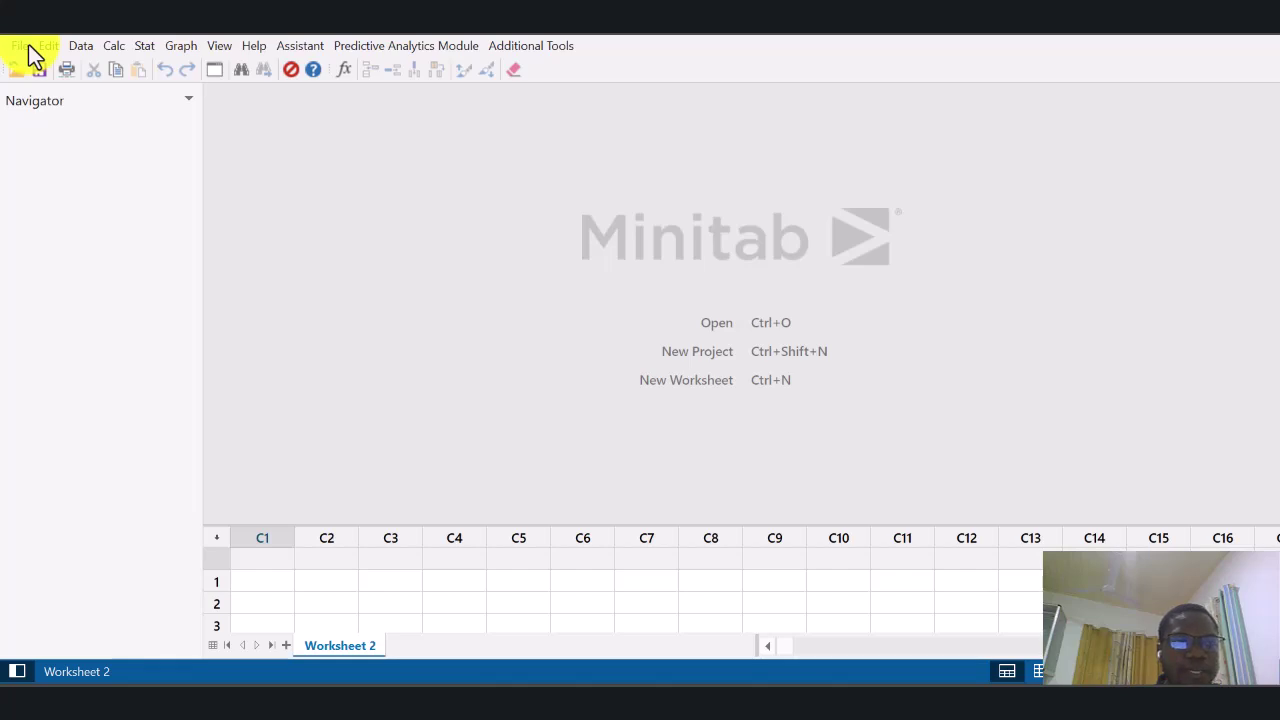
Open northern_region_pest_control_study.csv from the exam data folder and import it as comma-delimited text with column names
click(28, 45)
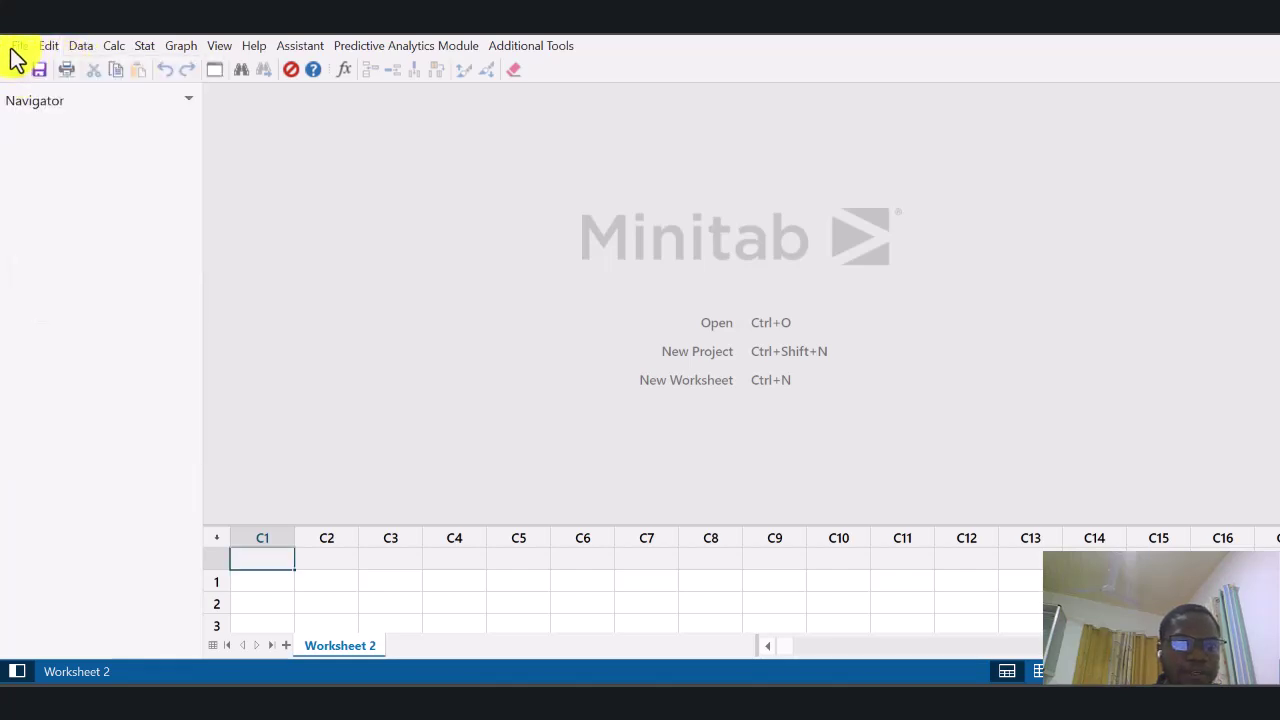
click(15, 46)
mouse_move(44, 74)
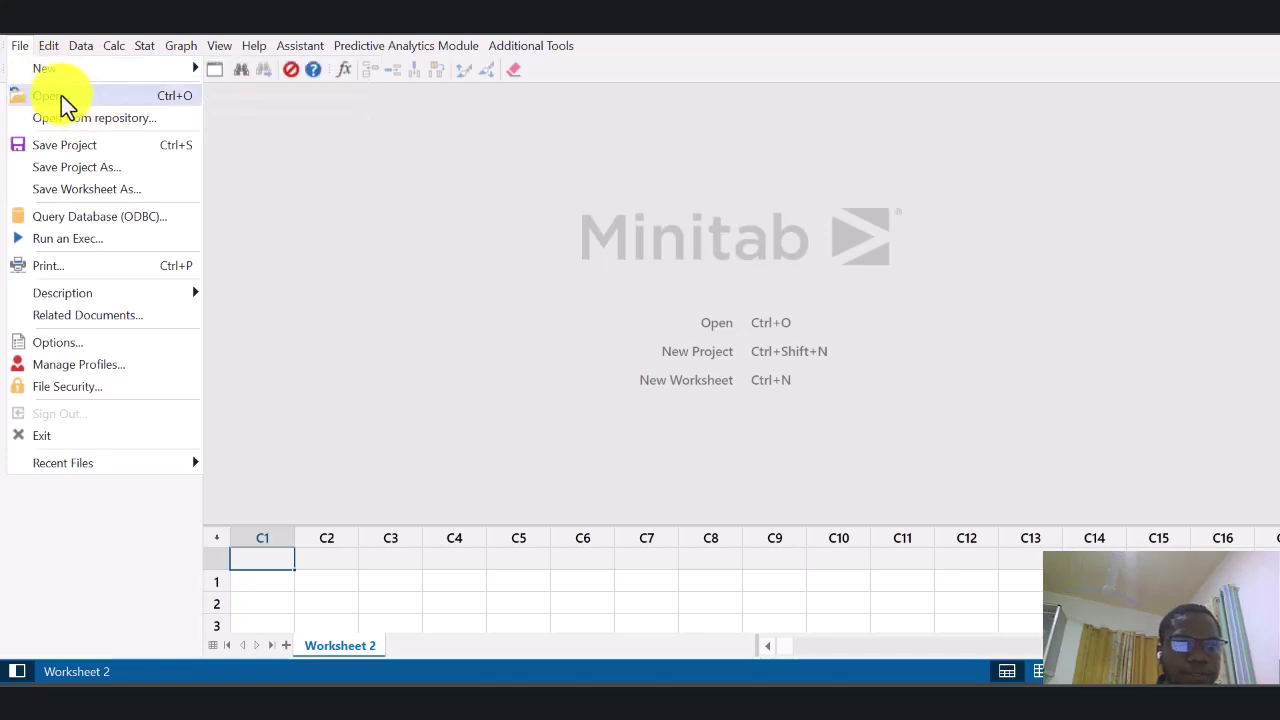
click(61, 95)
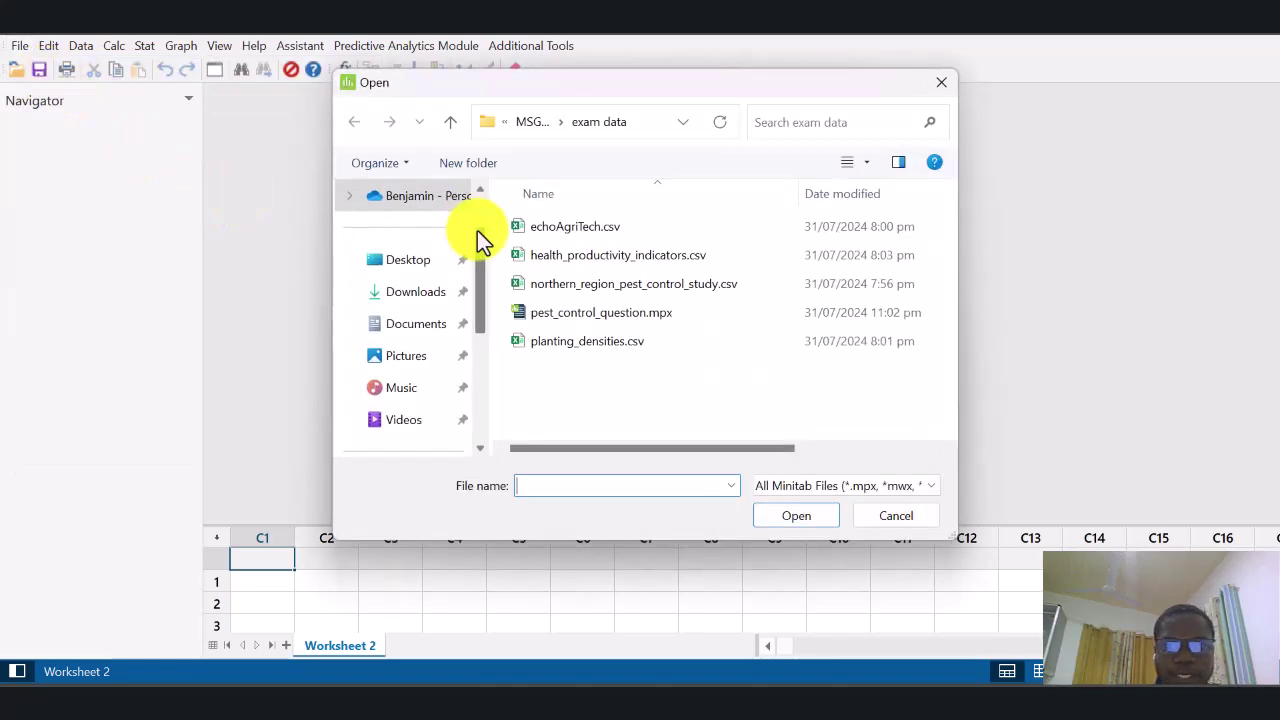
click(609, 283)
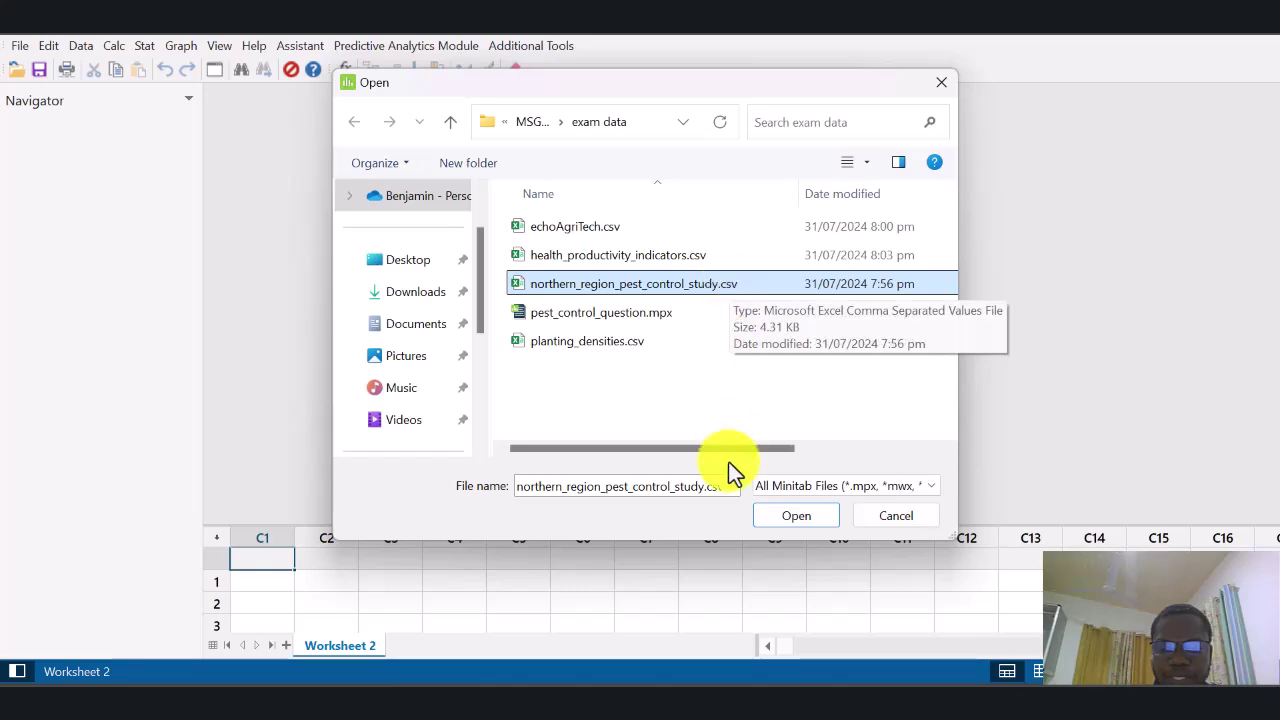
click(797, 516)
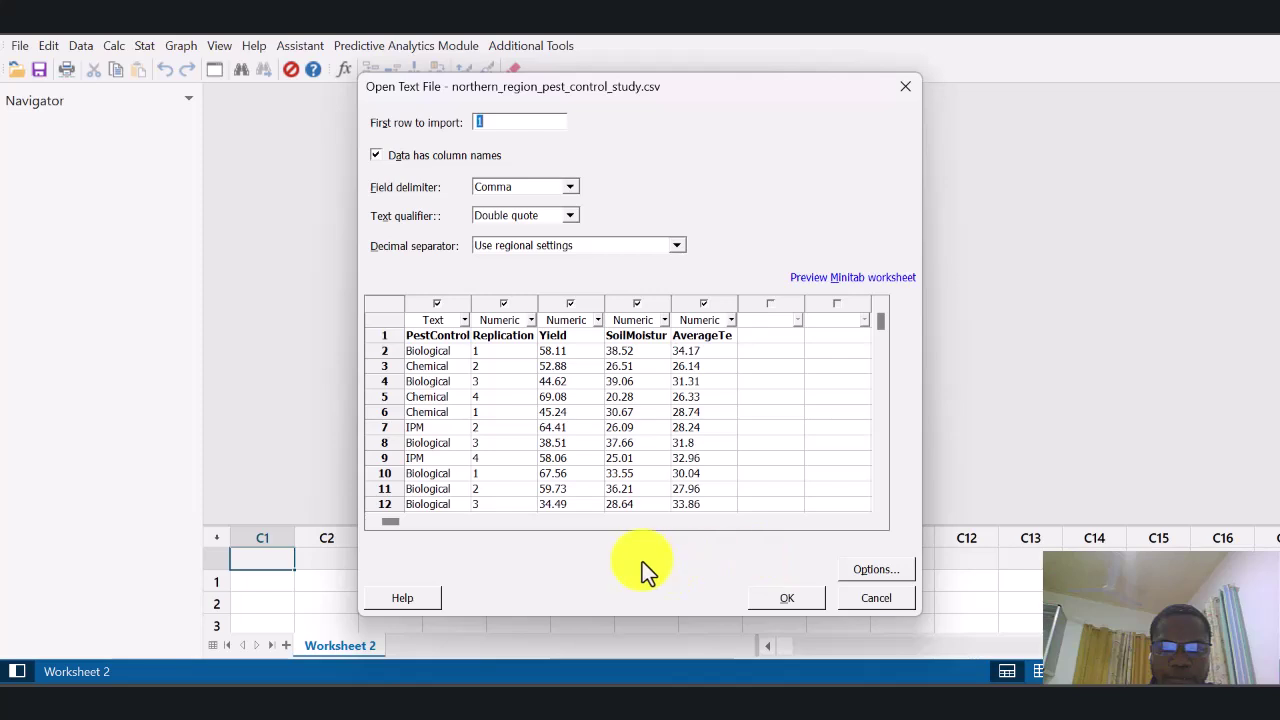
click(799, 598)
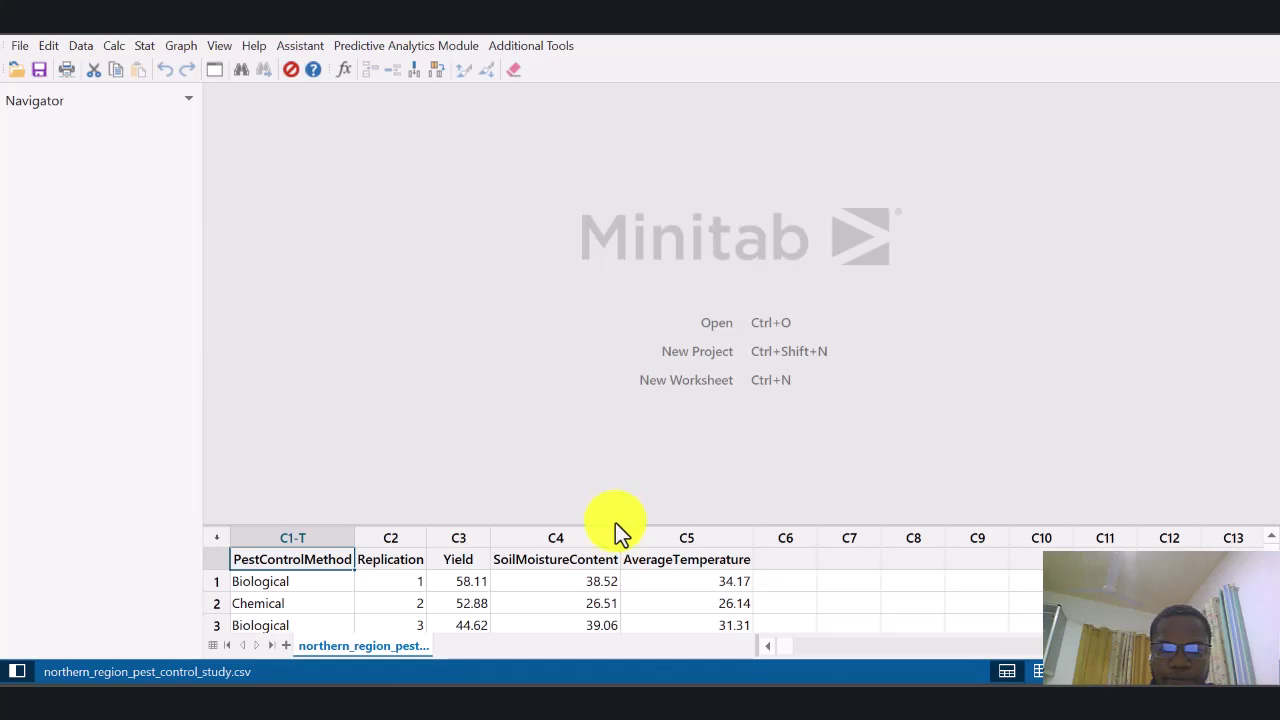
Enlarge the worksheet area to examine the imported pest control data, and shrink it again
drag(606, 524, 648, 418)
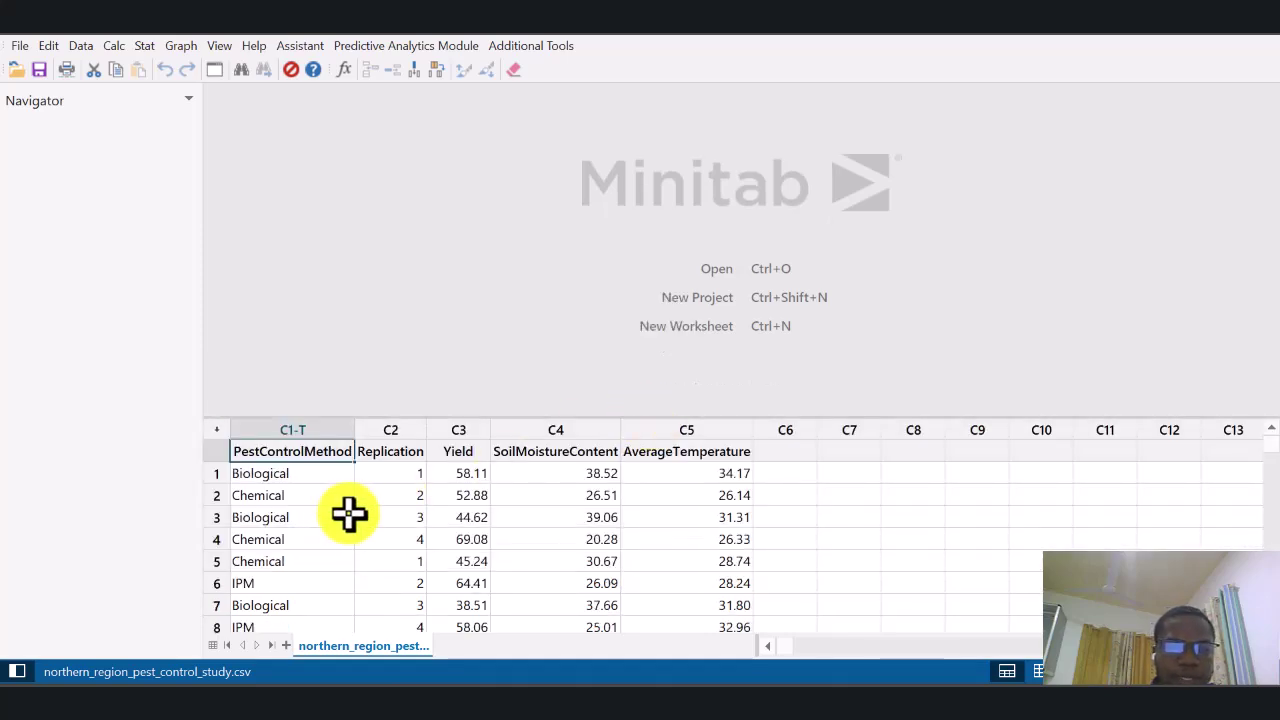
click(300, 495)
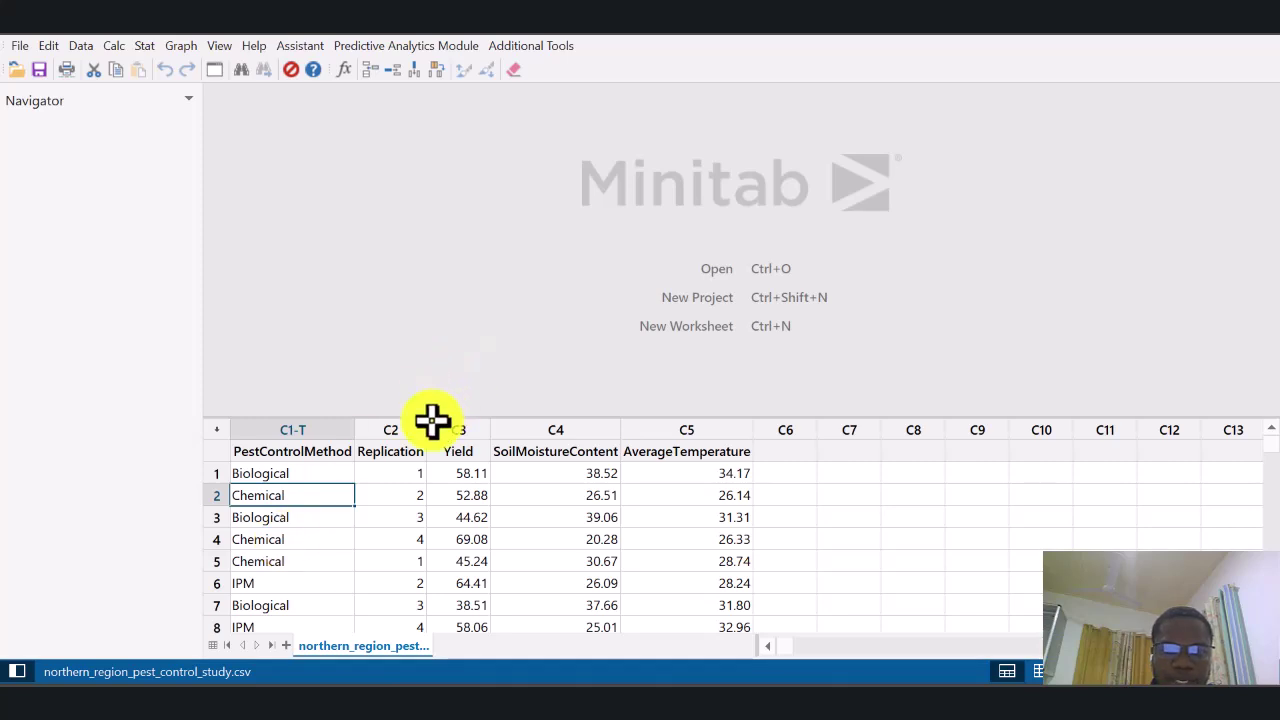
drag(428, 415, 417, 514)
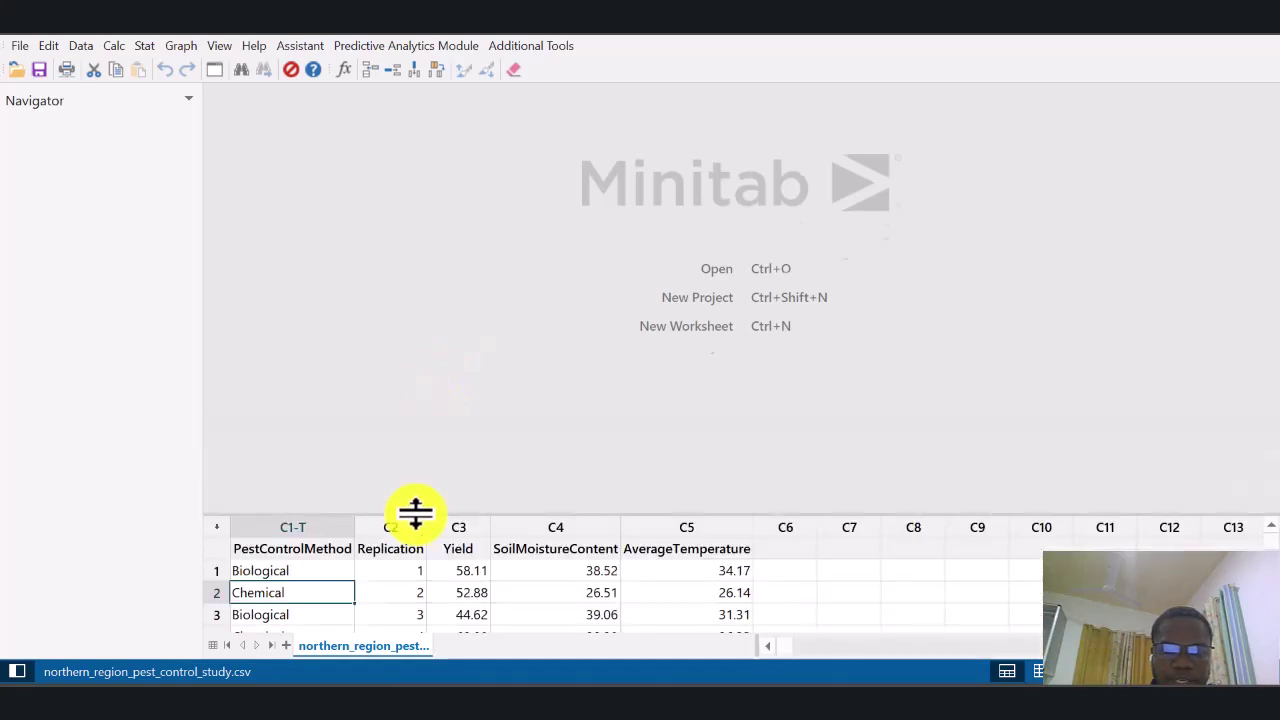
Start a Fit Regression Model analysis with Yield as the response
click(144, 45)
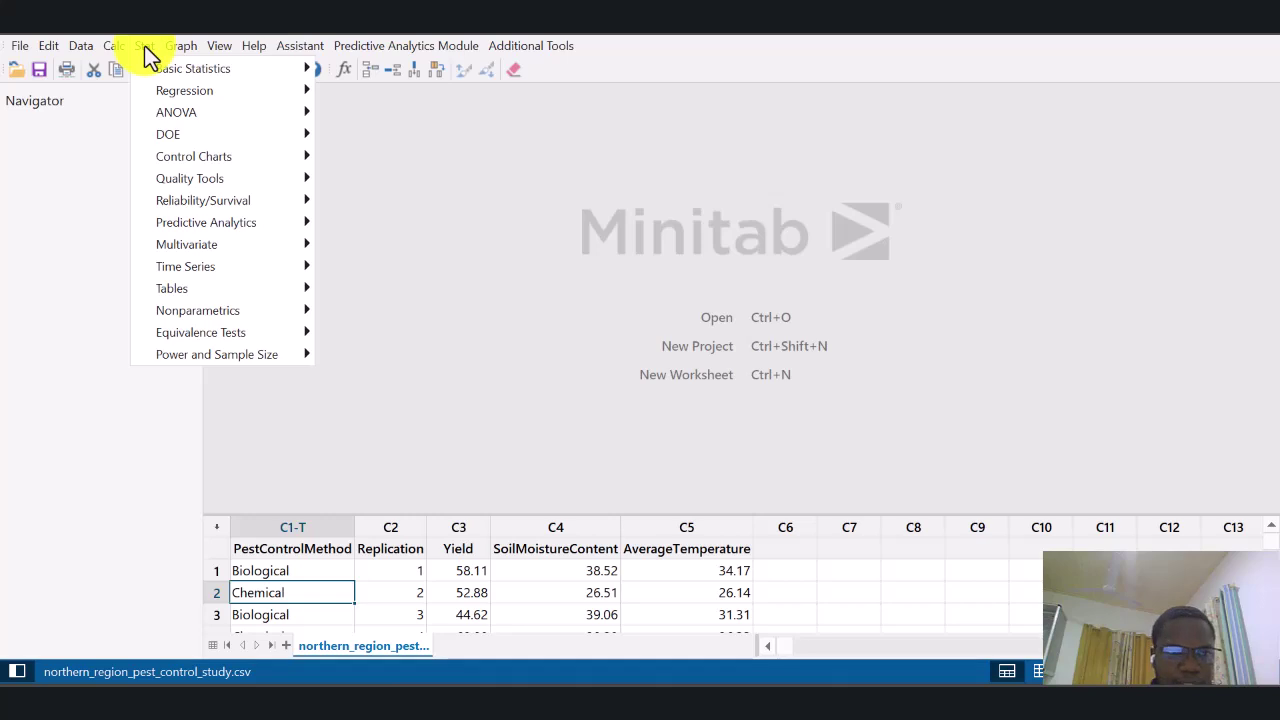
mouse_move(256, 98)
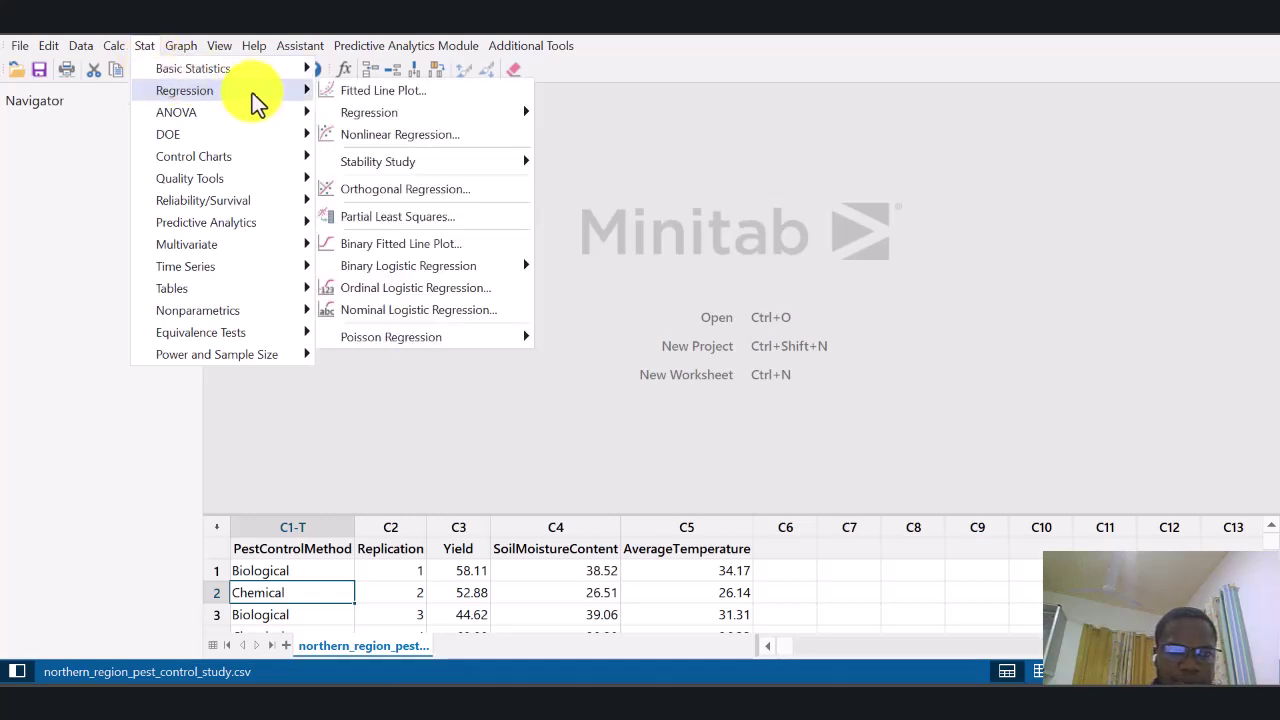
mouse_move(443, 116)
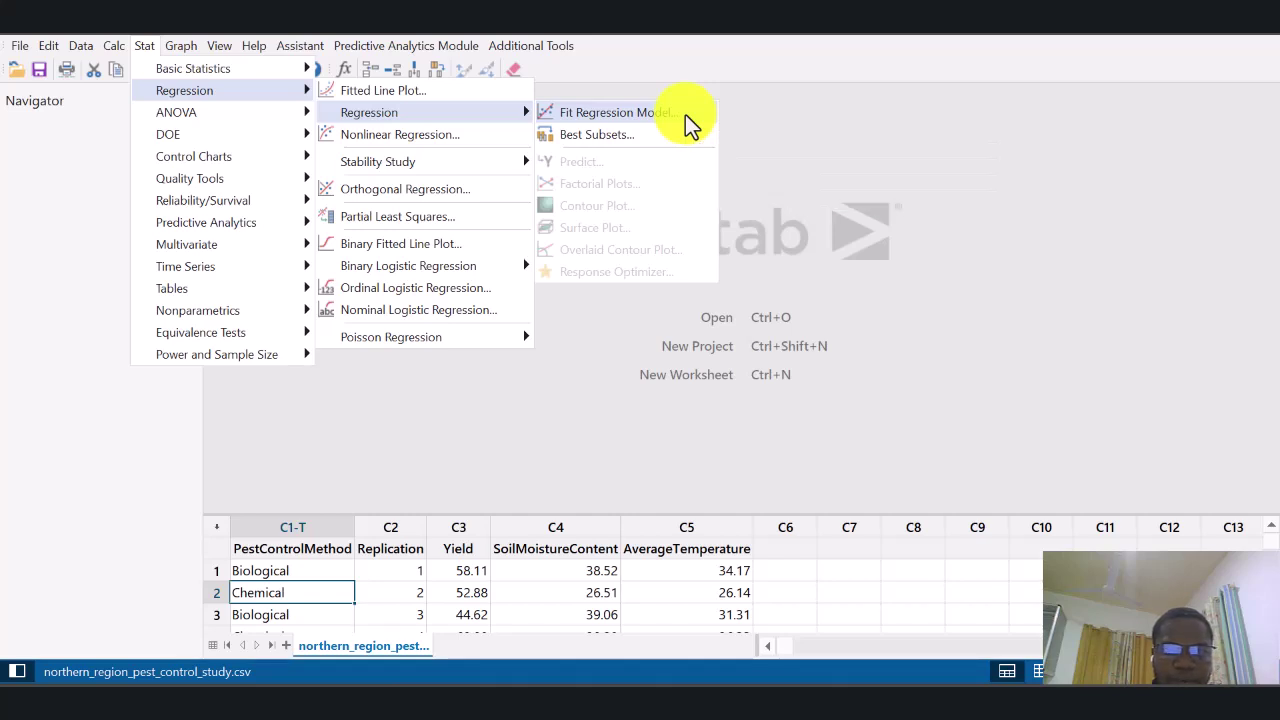
click(658, 115)
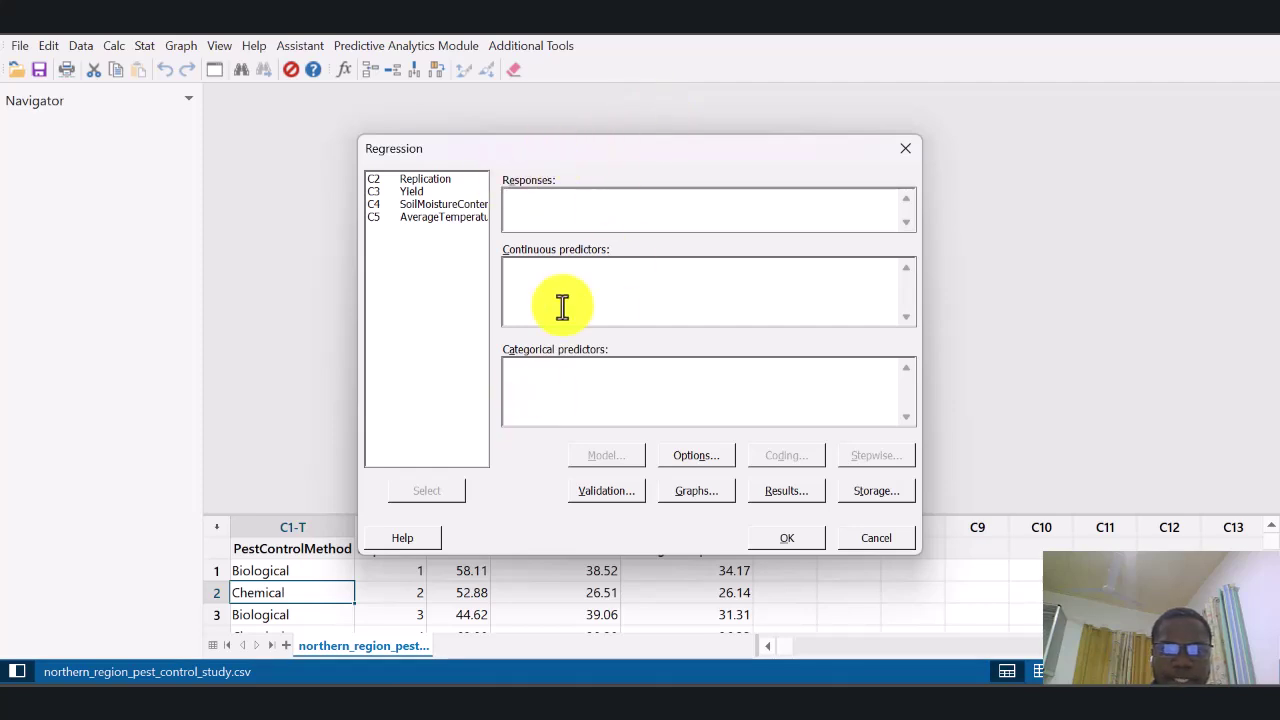
drag(672, 149, 606, 101)
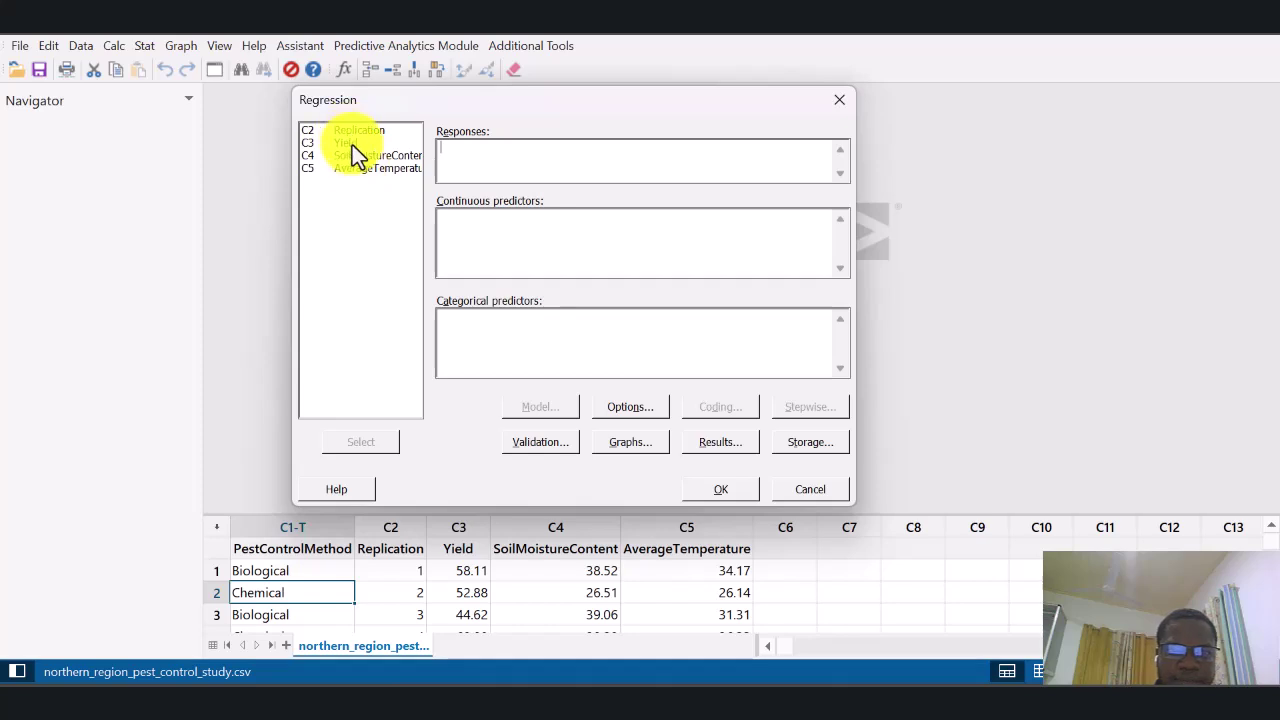
click(504, 155)
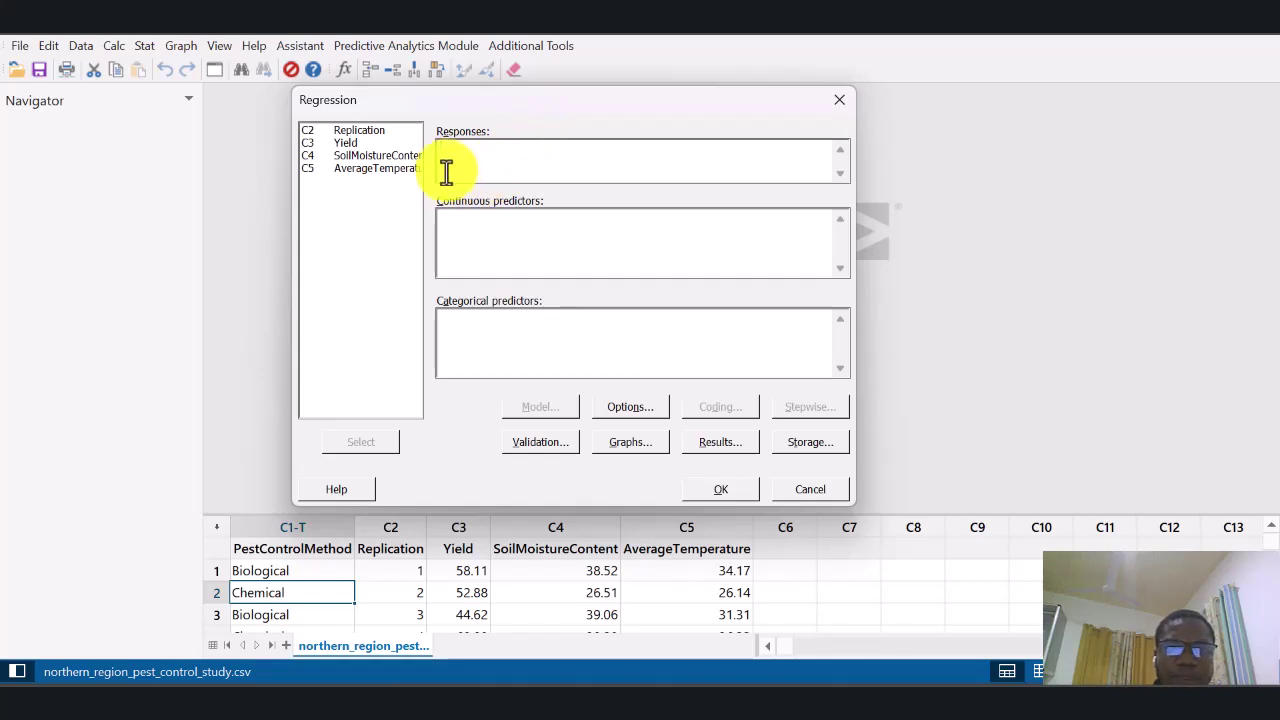
click(344, 146)
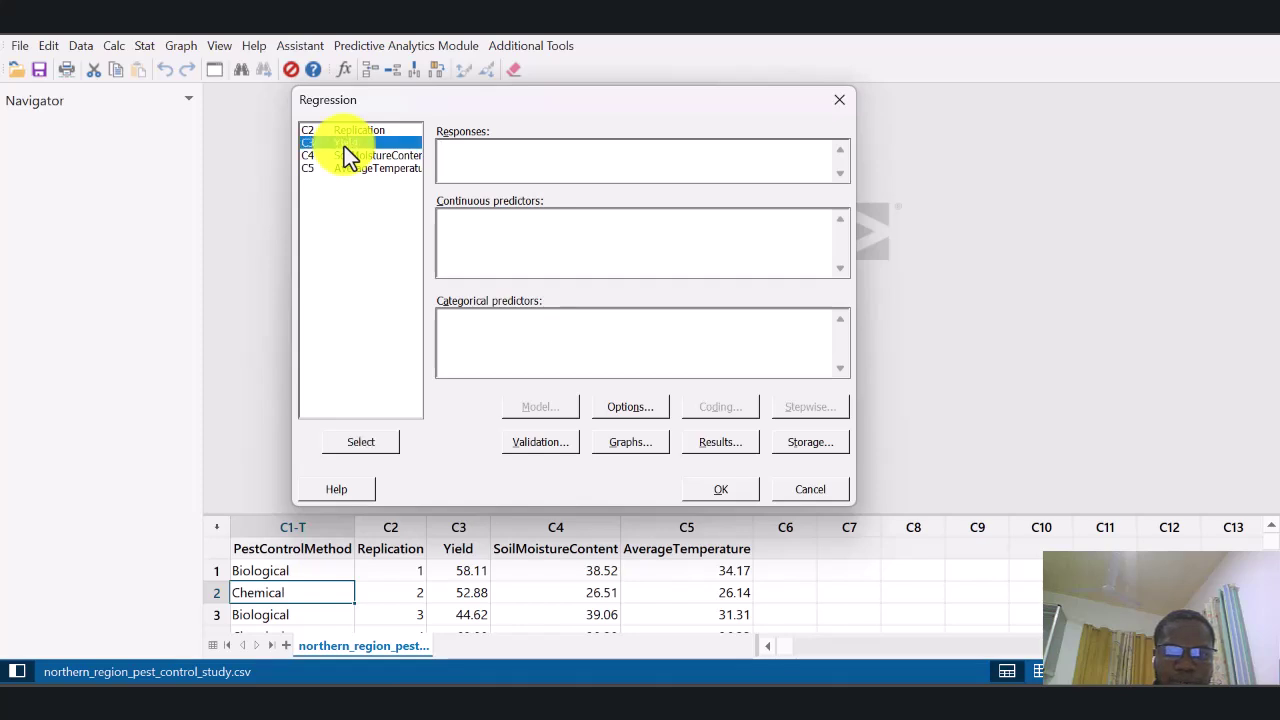
click(494, 158)
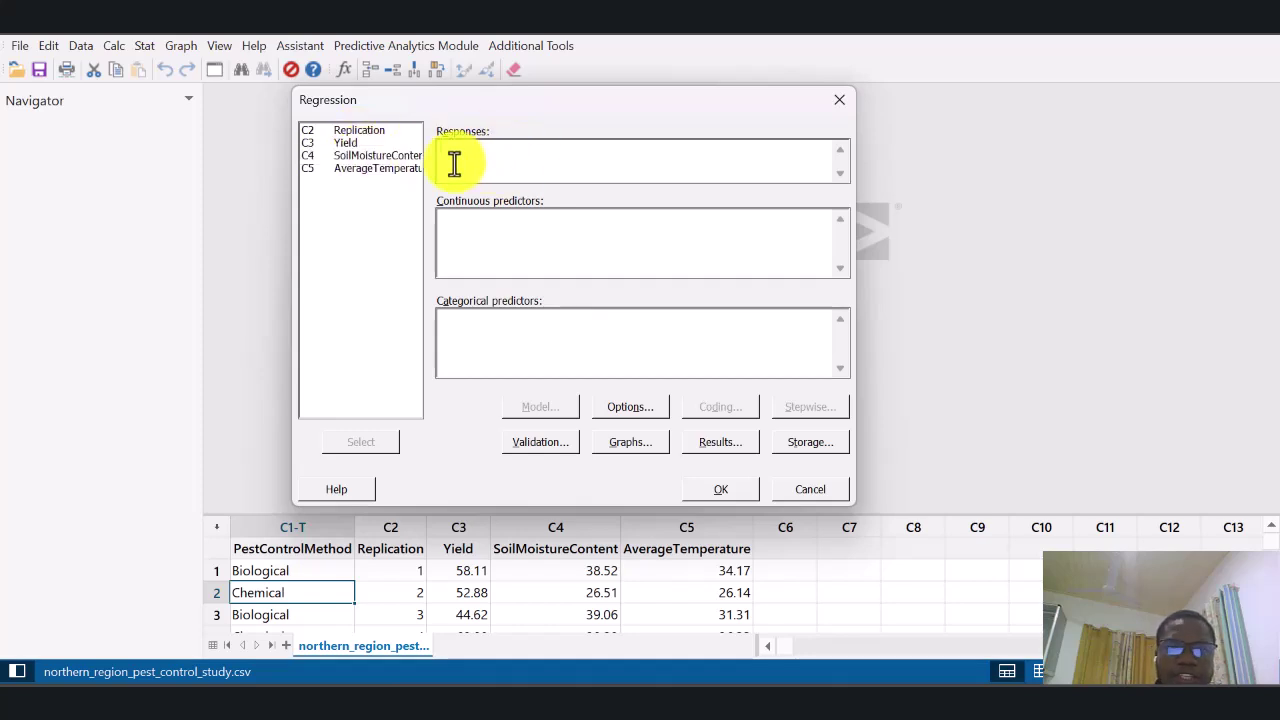
click(350, 144)
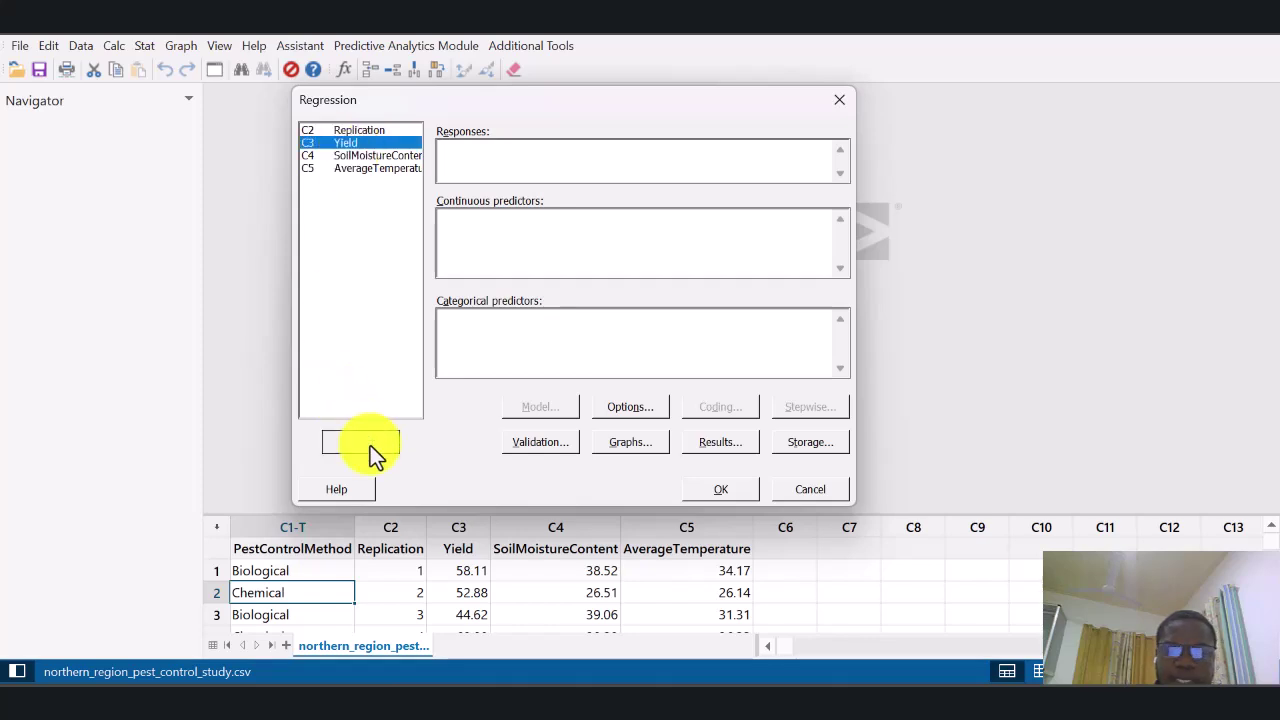
click(360, 442)
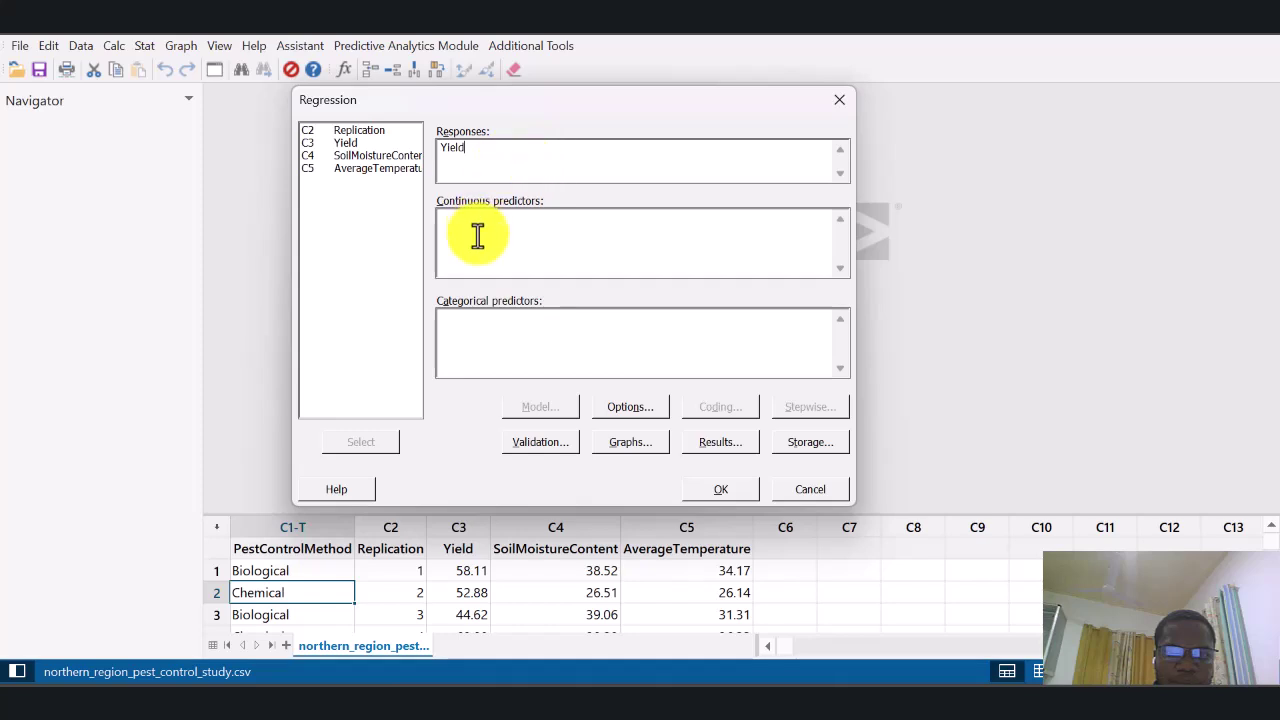
Add SoilMoistureContent and AverageTemperature as the continuous predictors of the regression
click(509, 247)
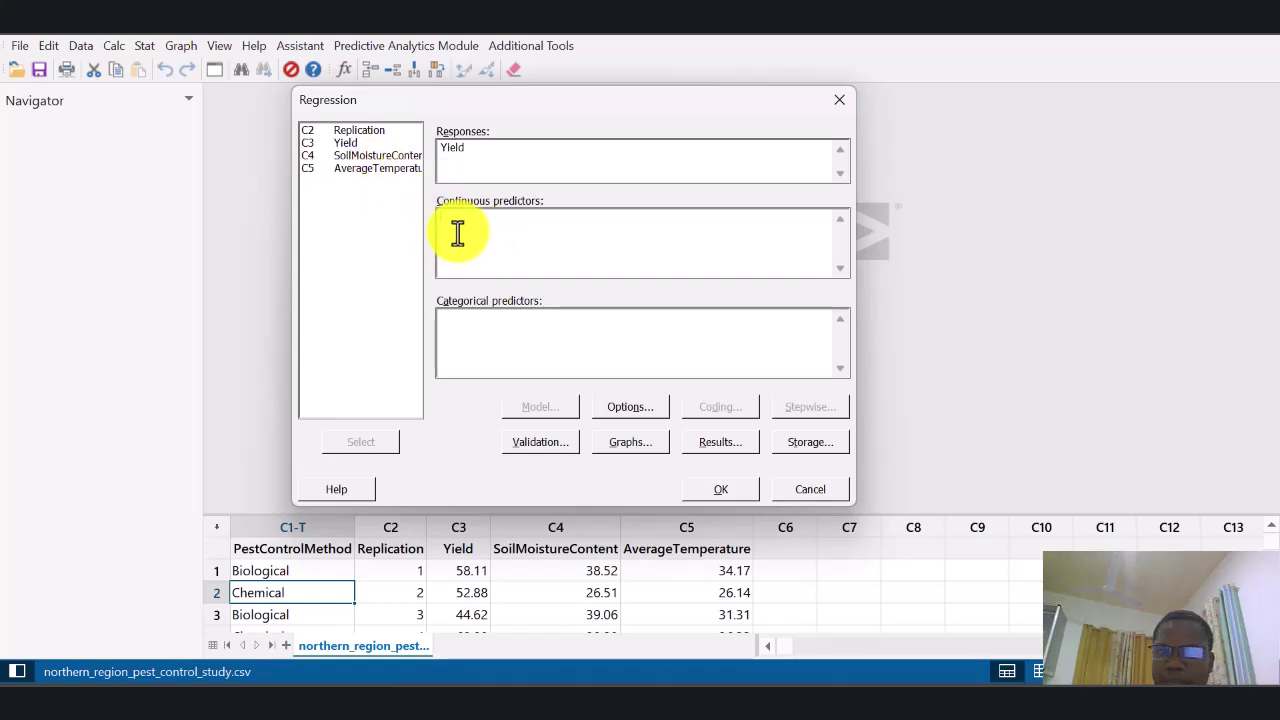
click(361, 156)
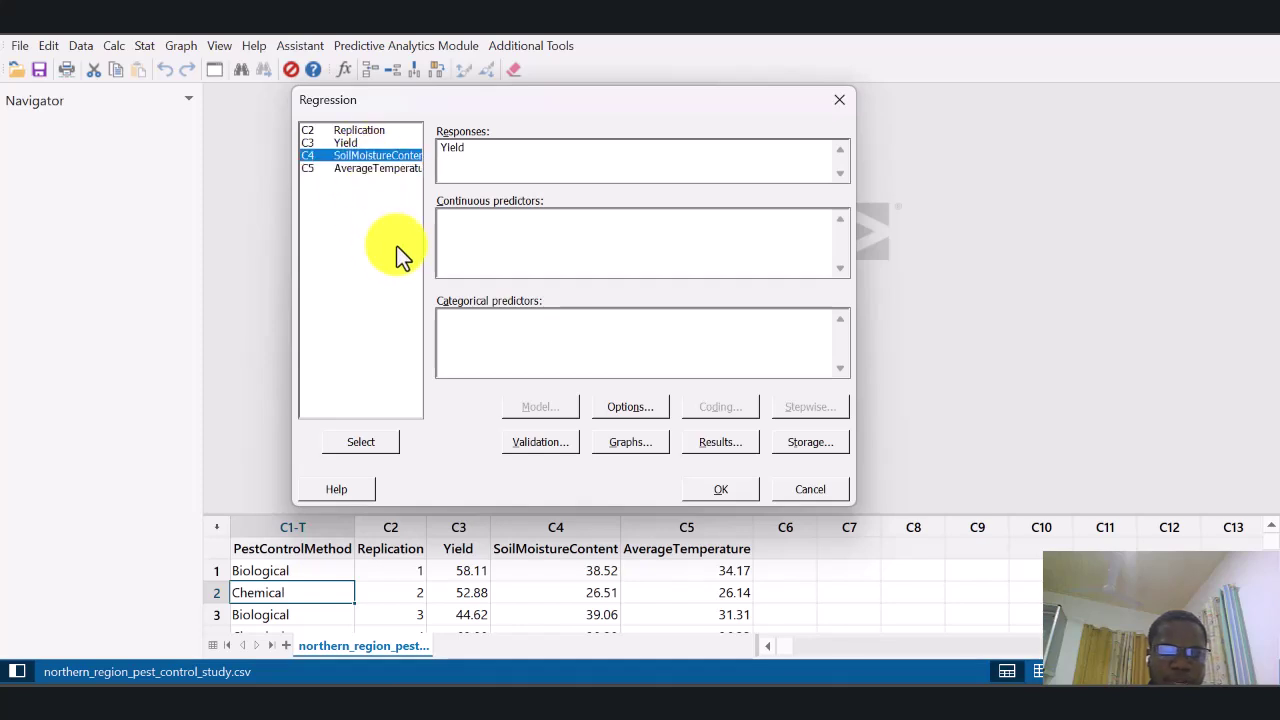
ctrl+click(371, 173)
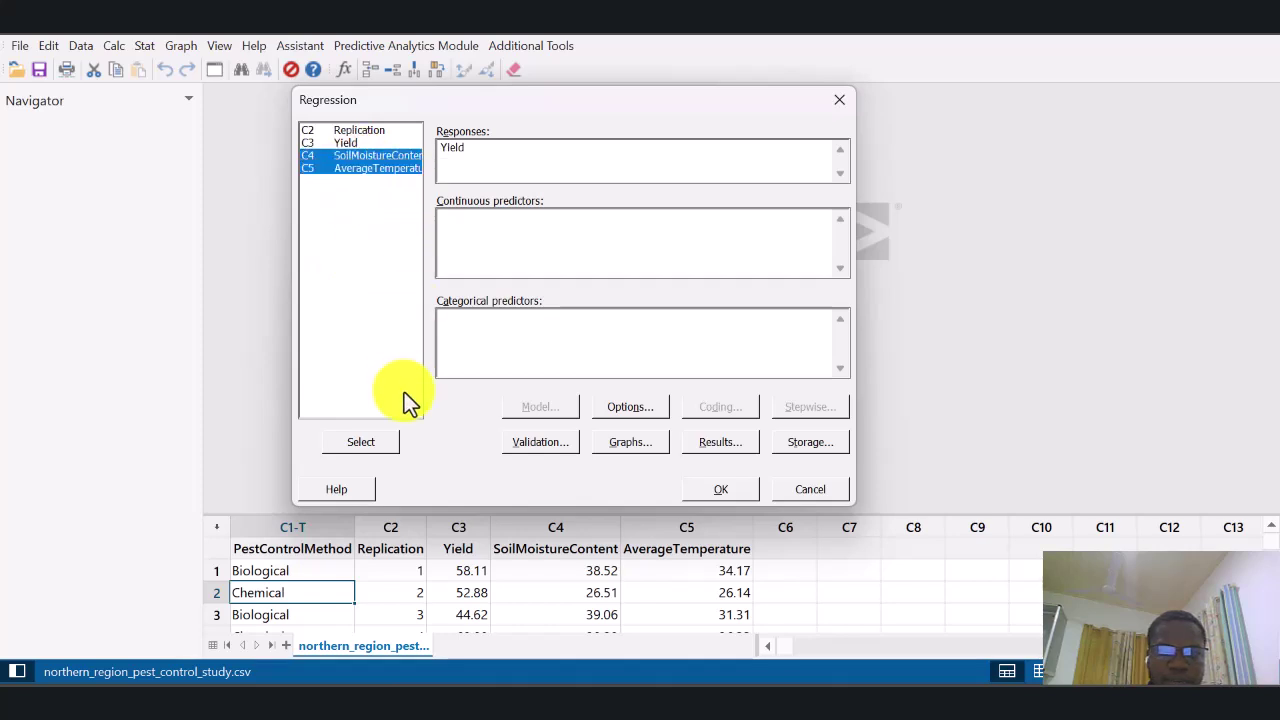
click(370, 444)
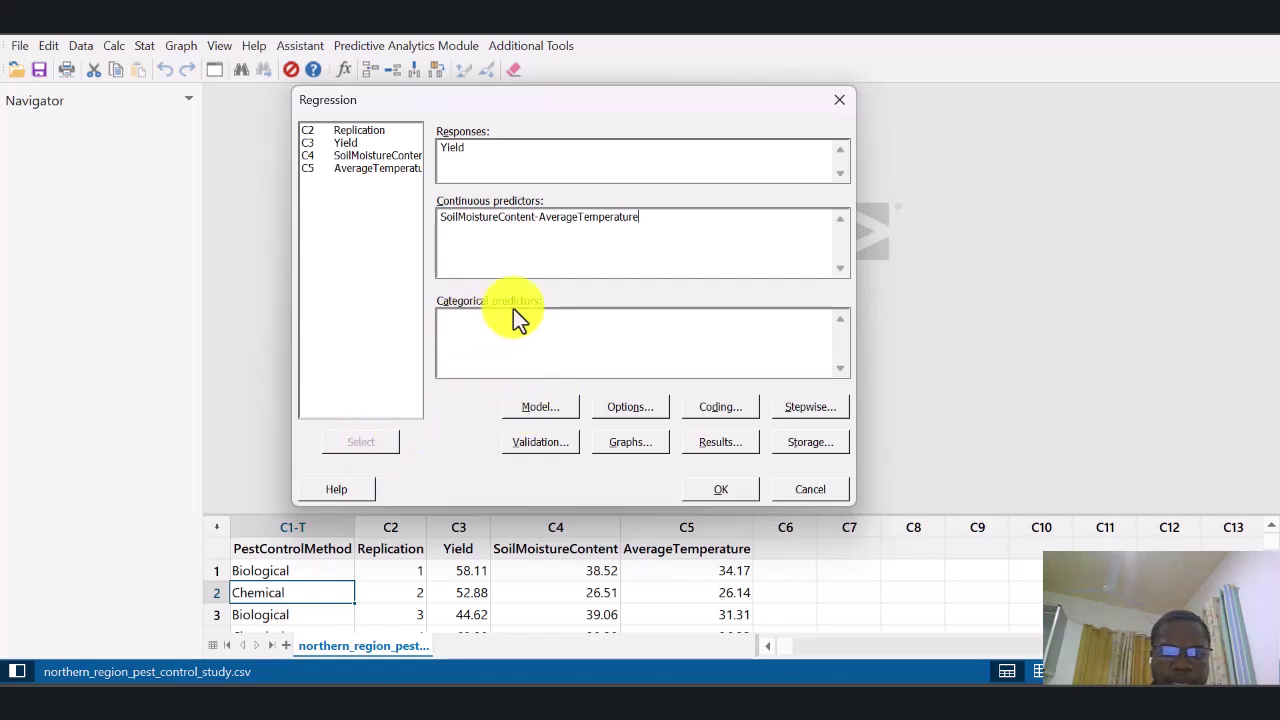
Add PestControlMethod as the categorical predictor of the regression
click(506, 343)
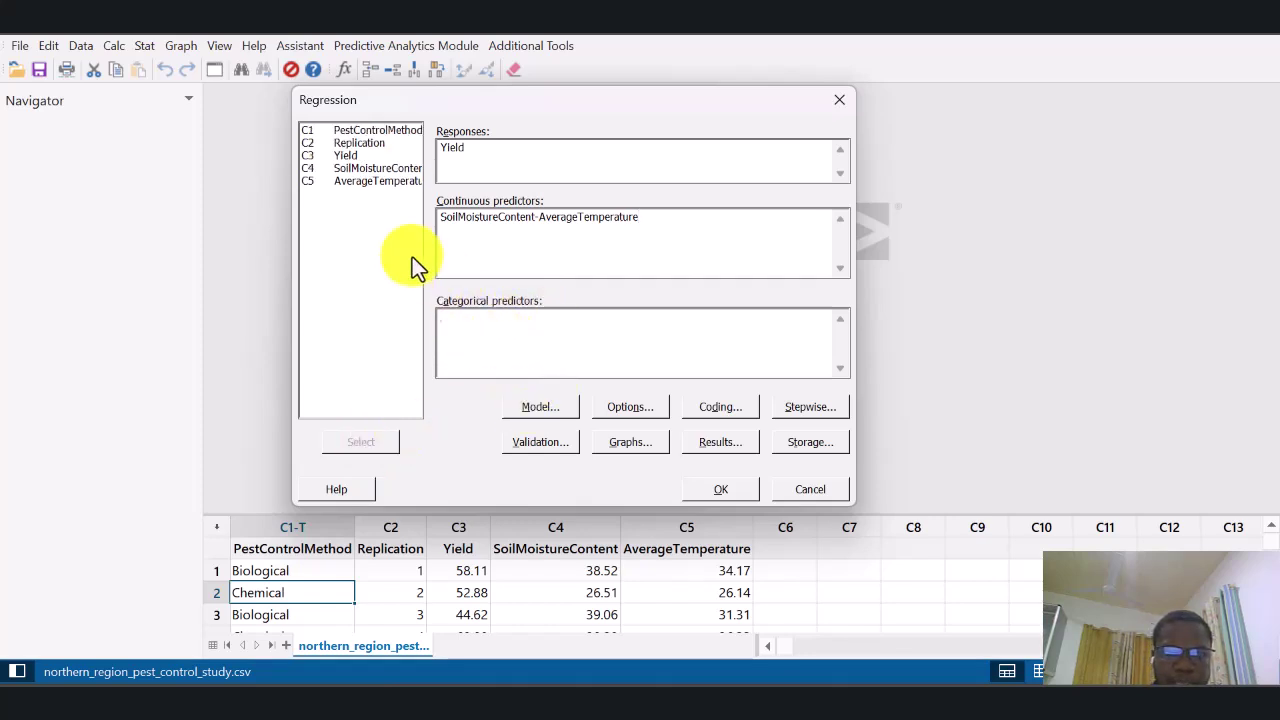
click(375, 133)
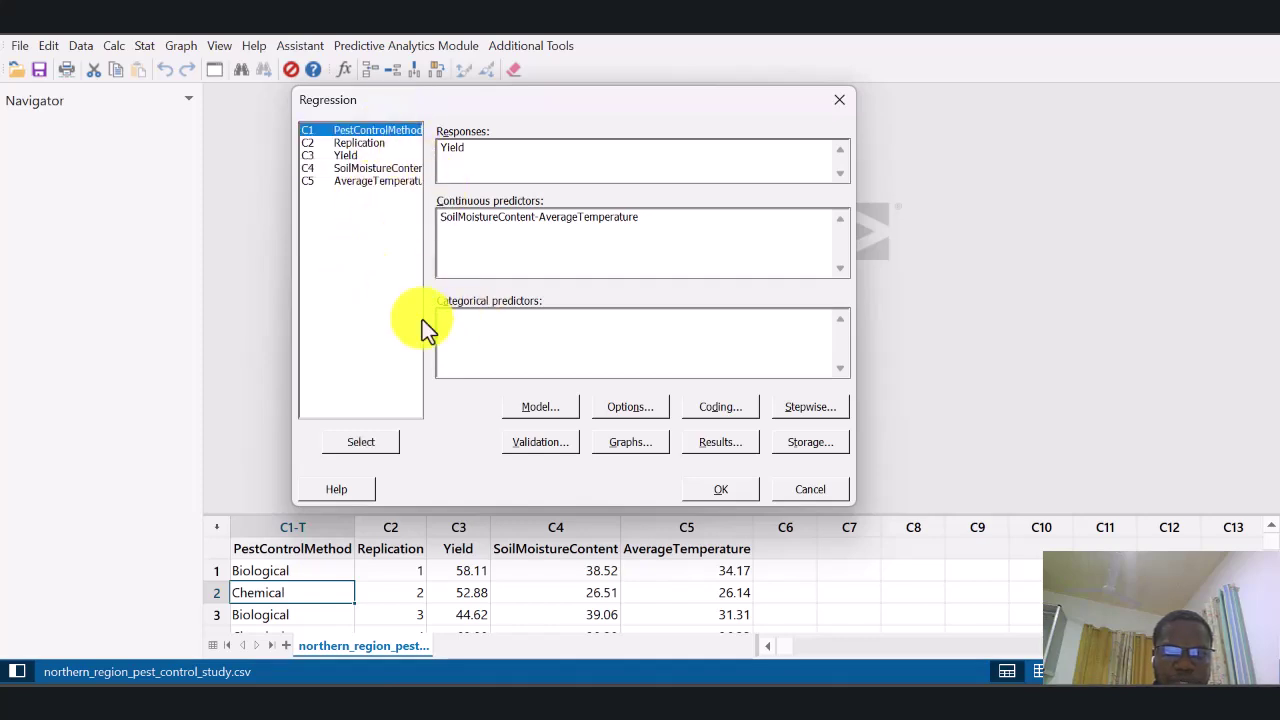
click(361, 441)
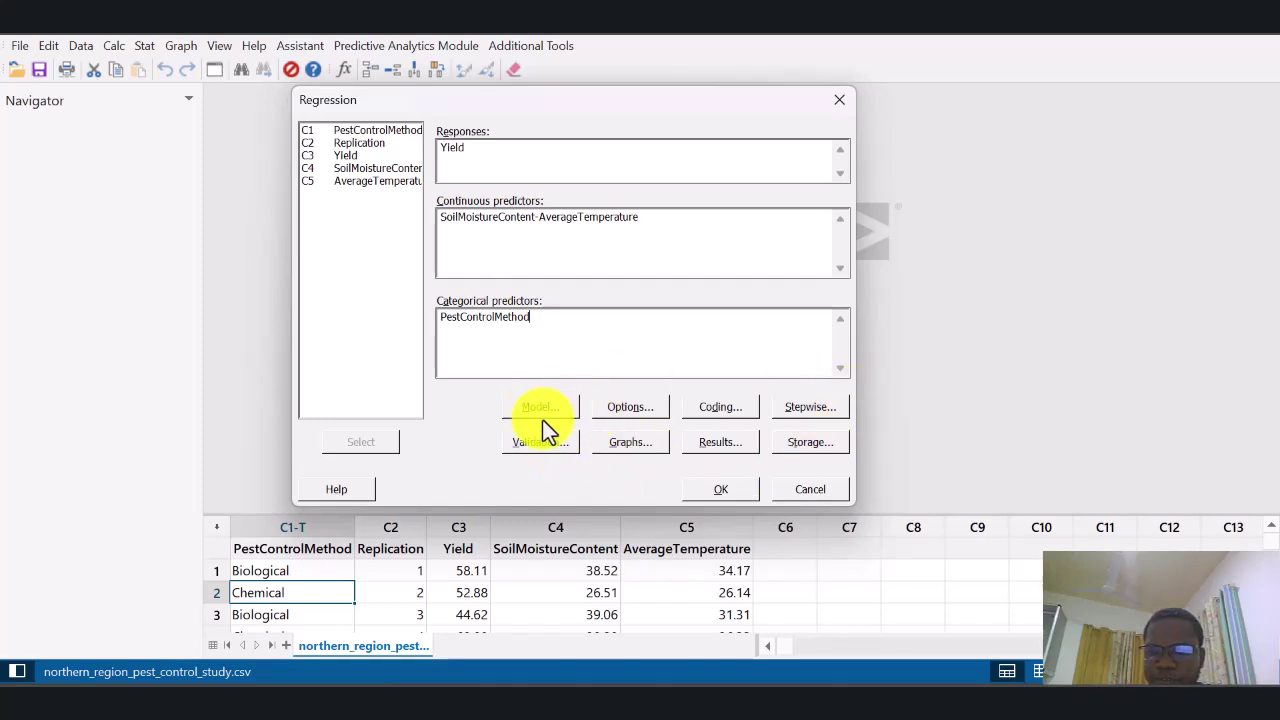
Try excluding the constant term from the regression model's terms, and include it again
click(566, 410)
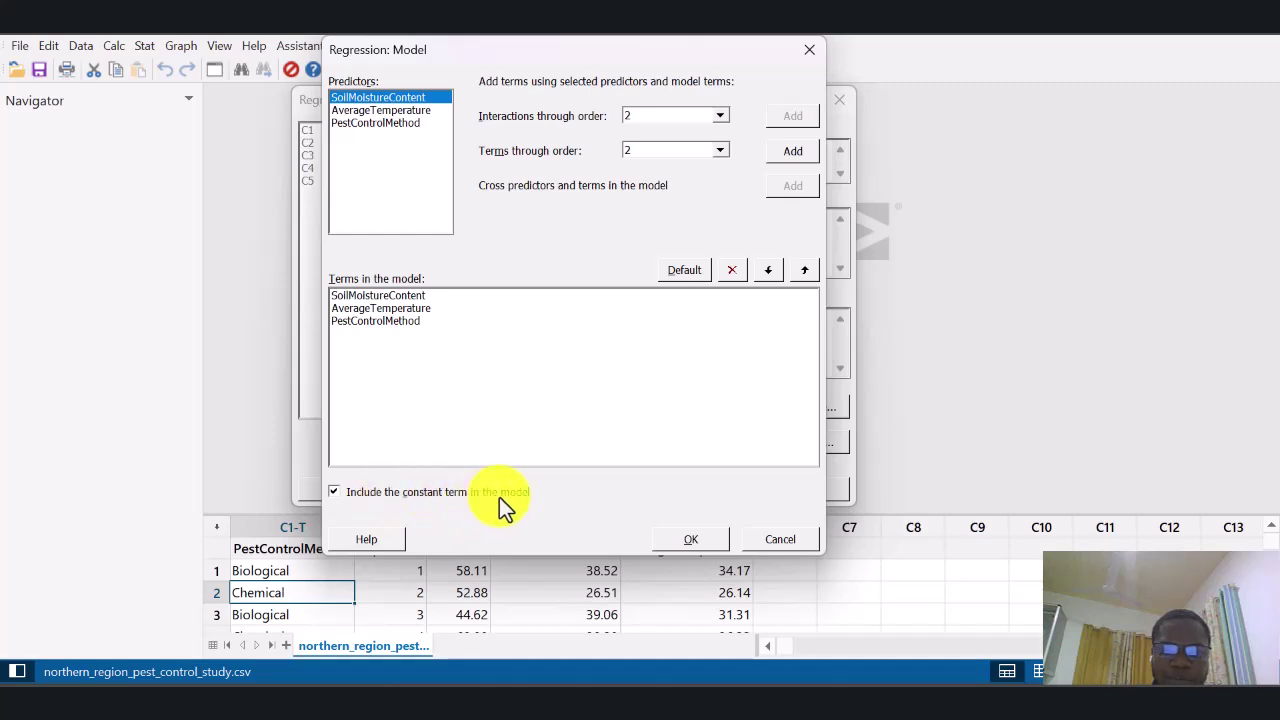
click(334, 492)
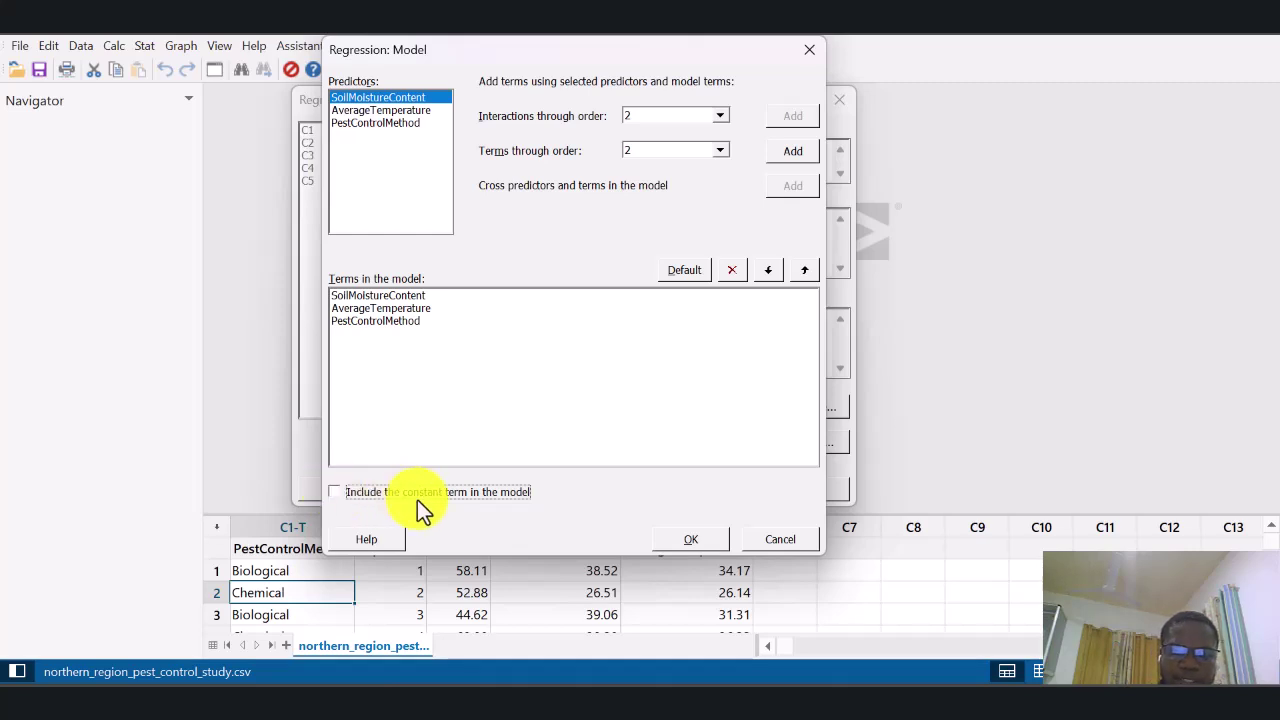
click(333, 492)
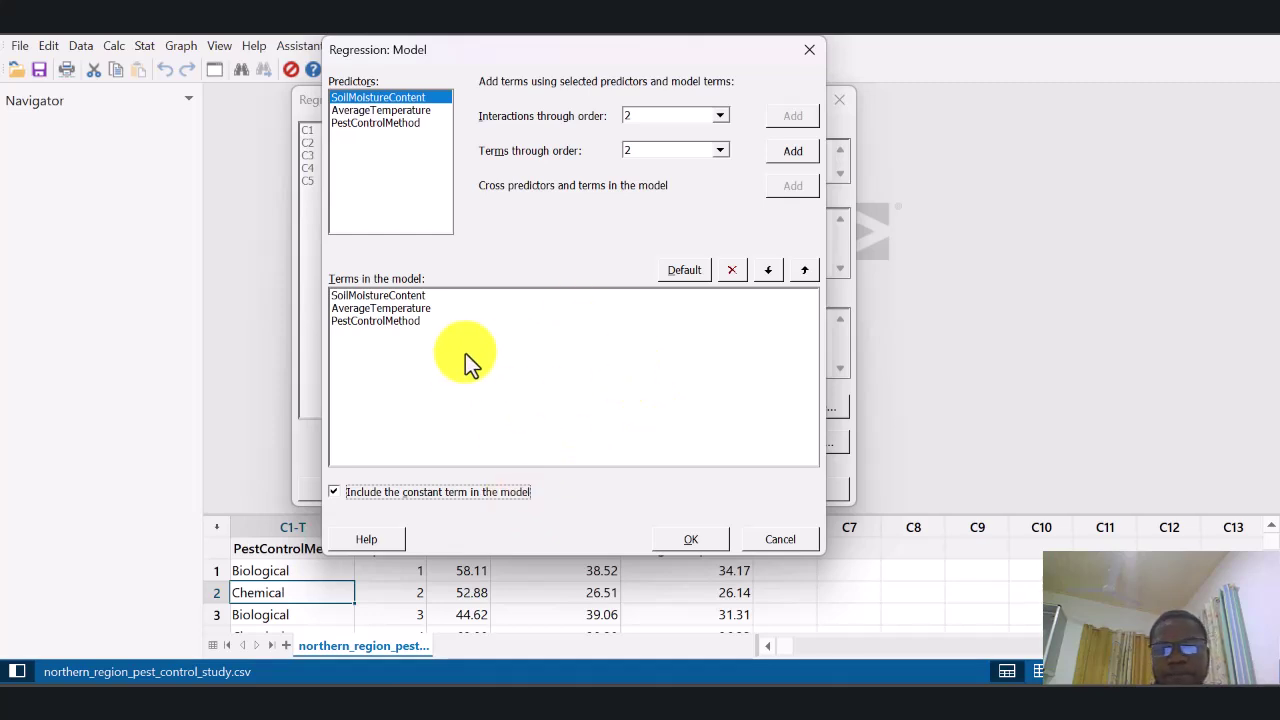
click(704, 543)
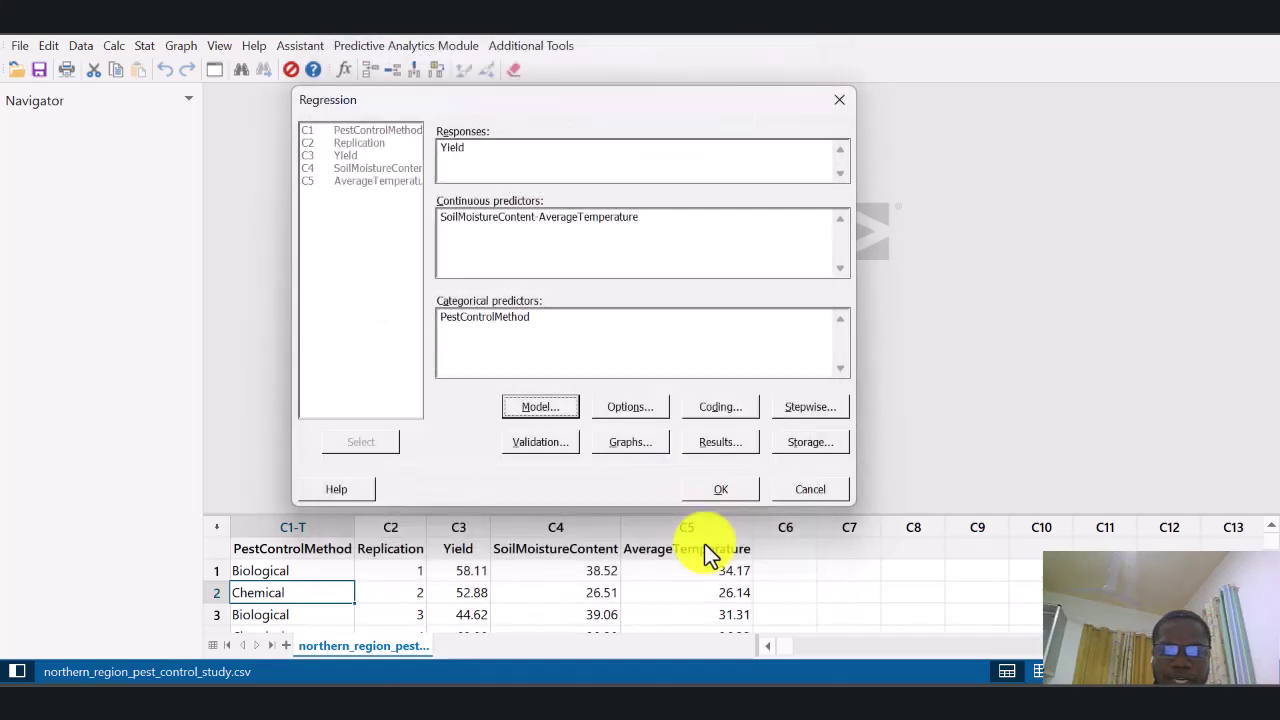
Set the regression's sum of squares for tests to Adjusted (Type III) in its options
click(629, 415)
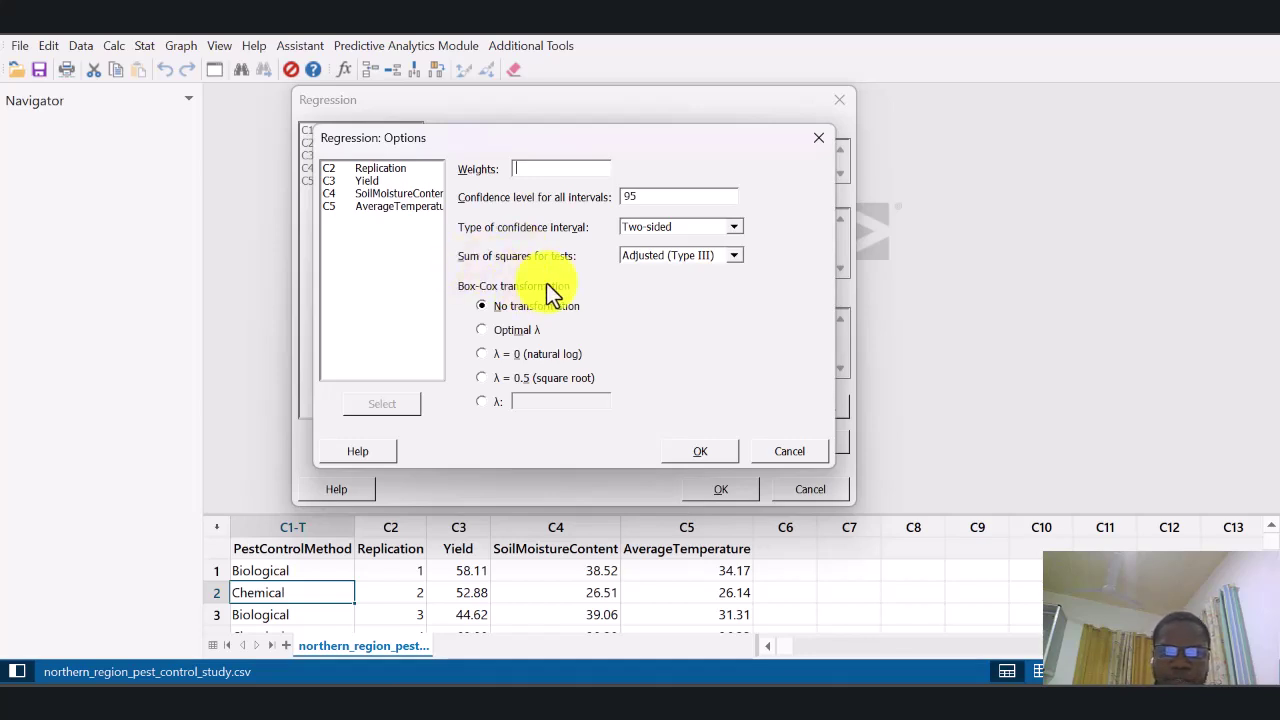
click(735, 258)
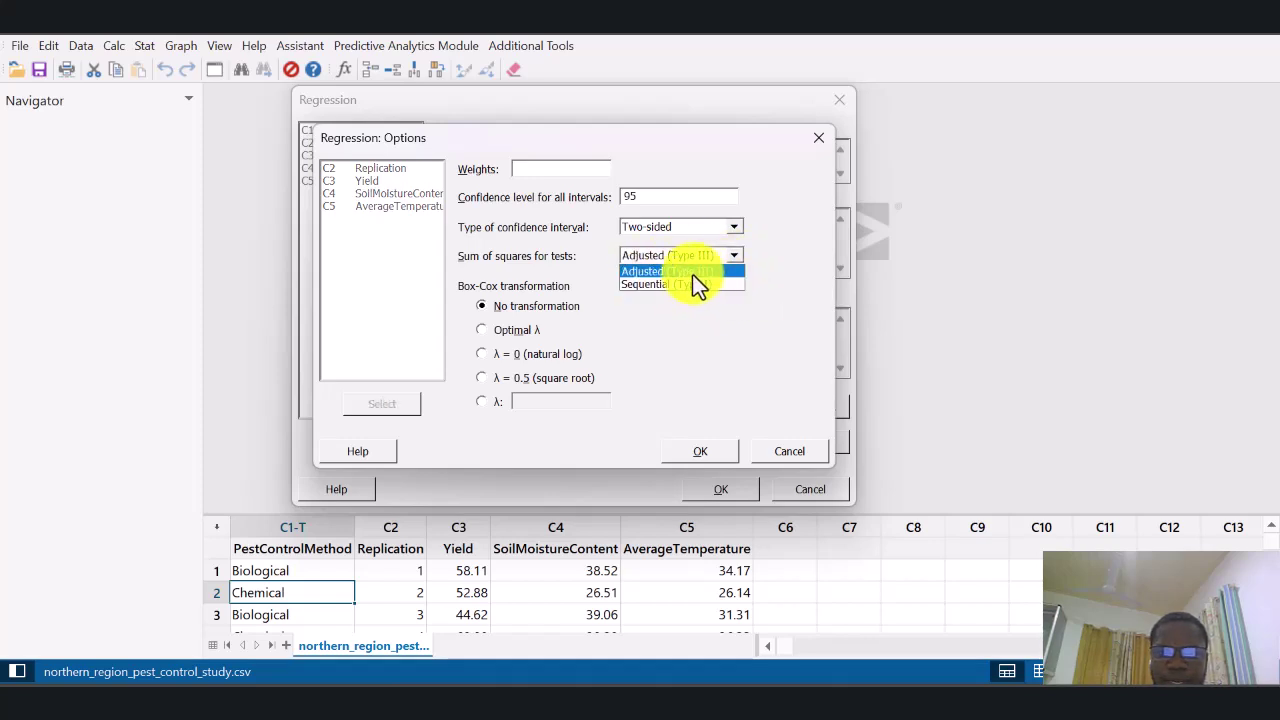
click(692, 272)
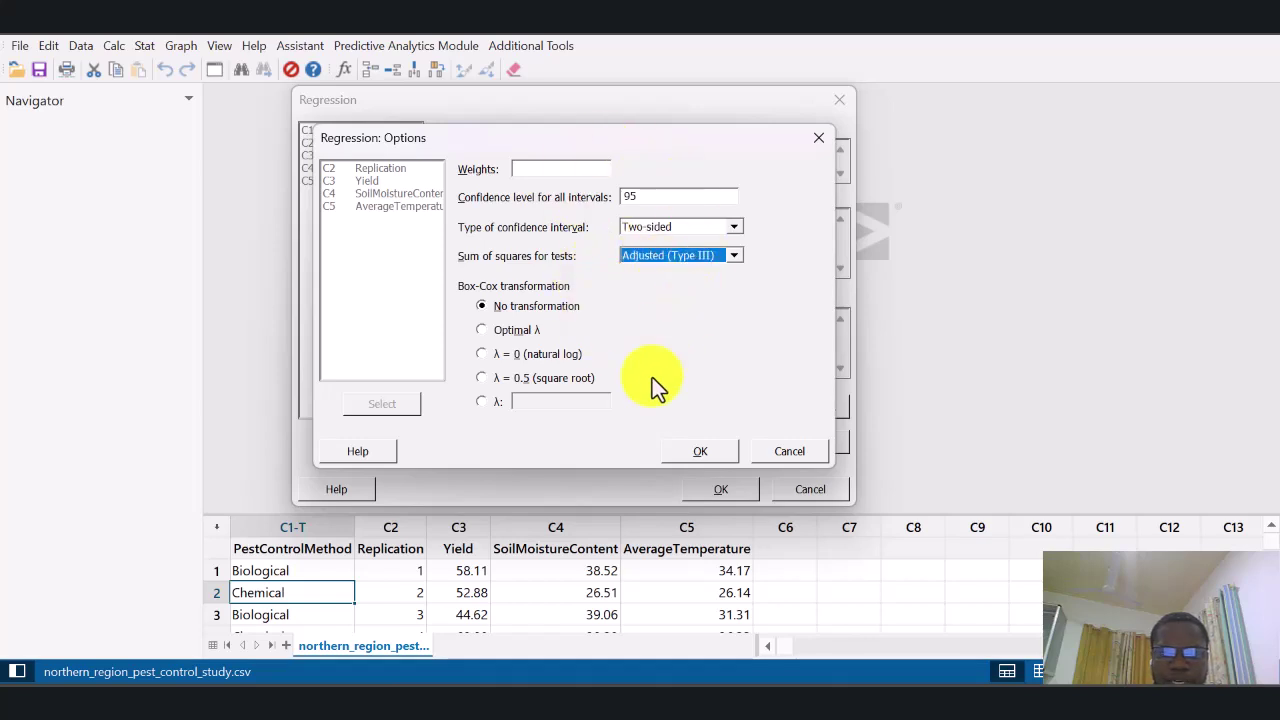
click(703, 453)
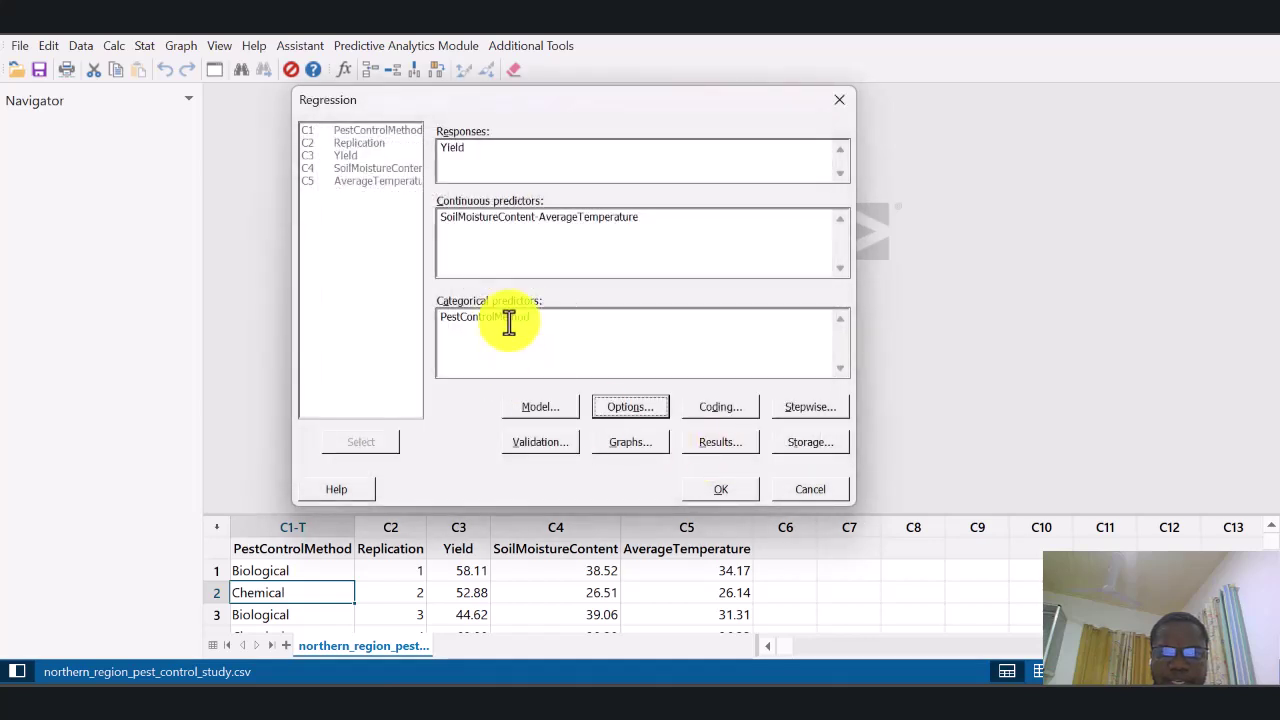
Review the regression's coding settings for the categorical predictor and the standardization of the continuous predictors
click(742, 411)
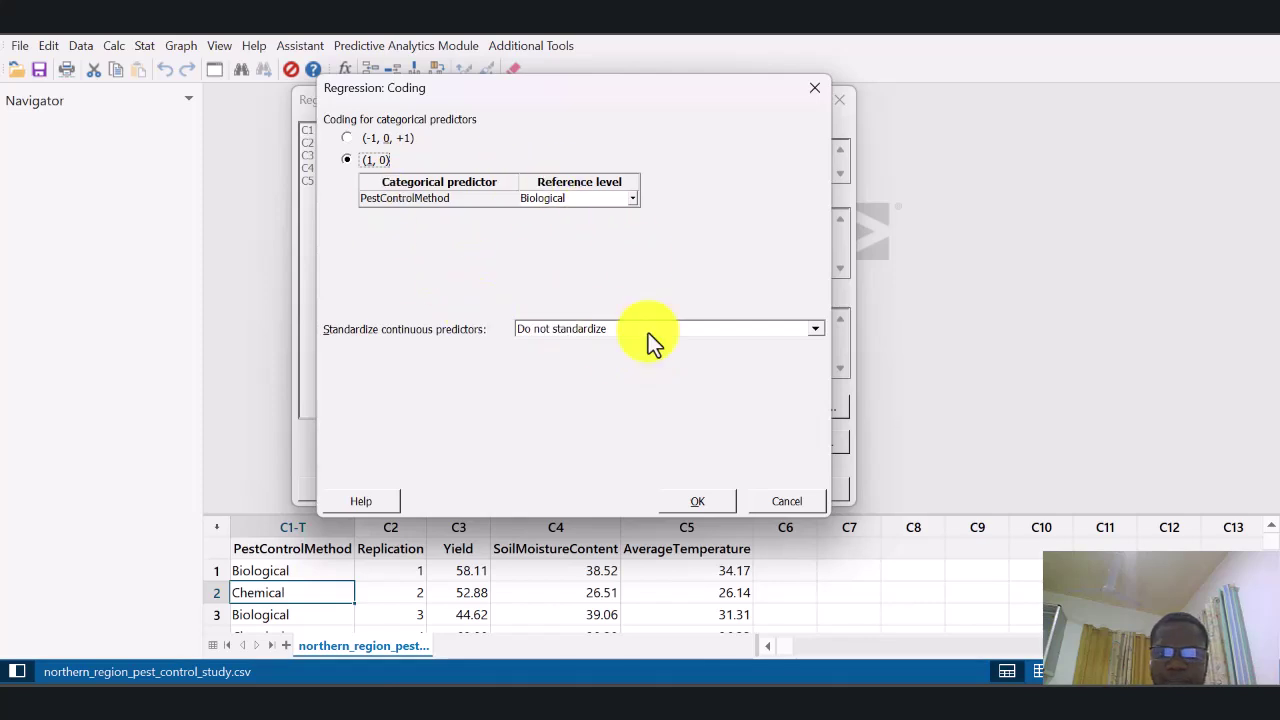
click(703, 502)
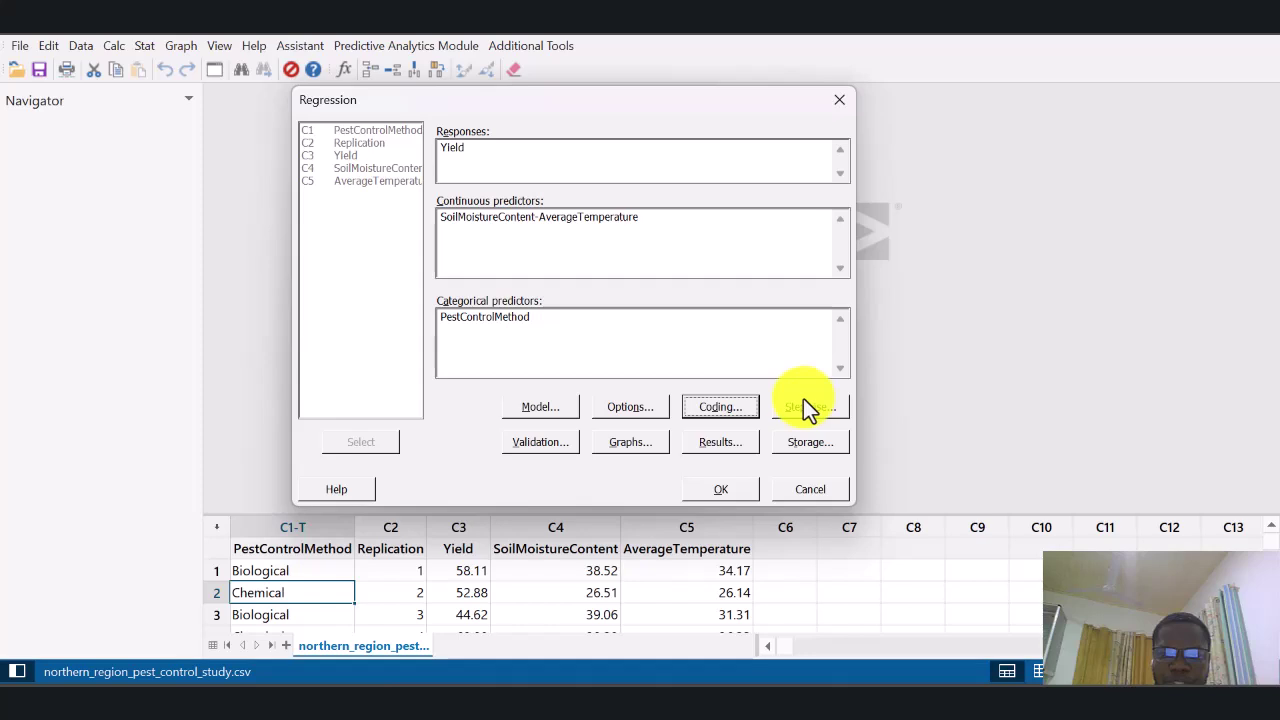
Try Forward selection, Backward elimination and Stepwise as the regression's term selection method, and return it to None
click(823, 409)
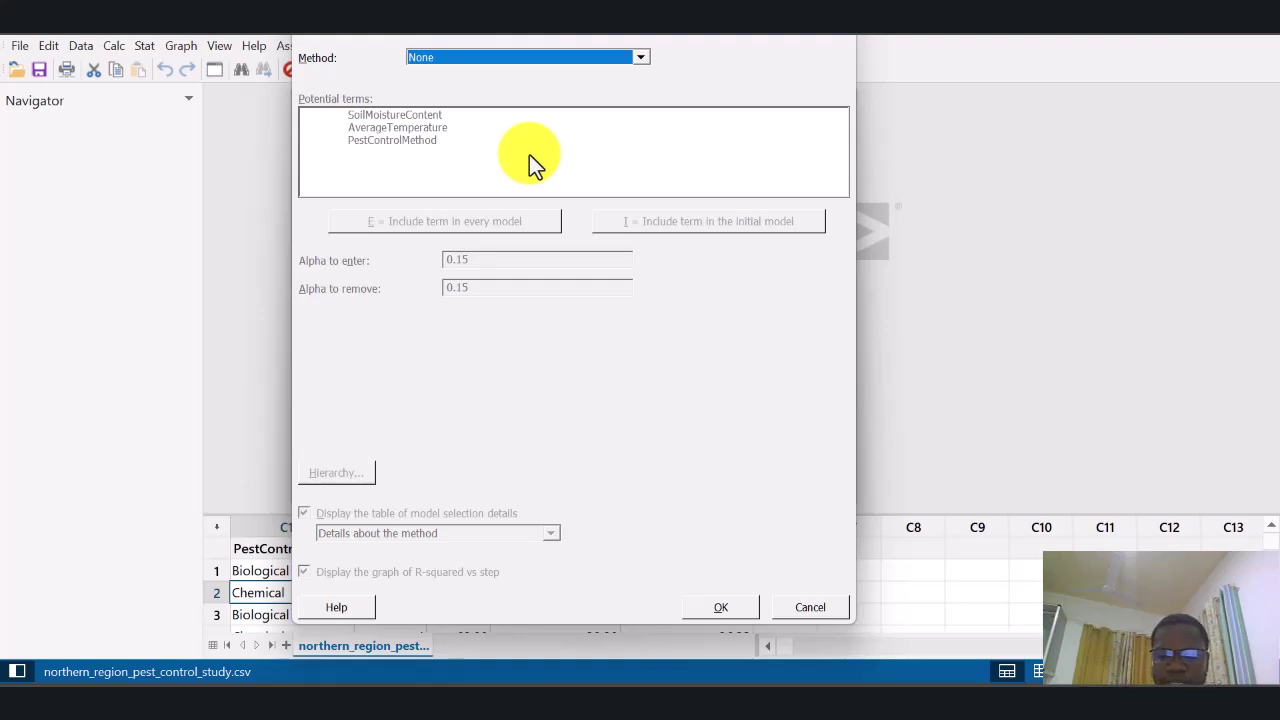
click(642, 55)
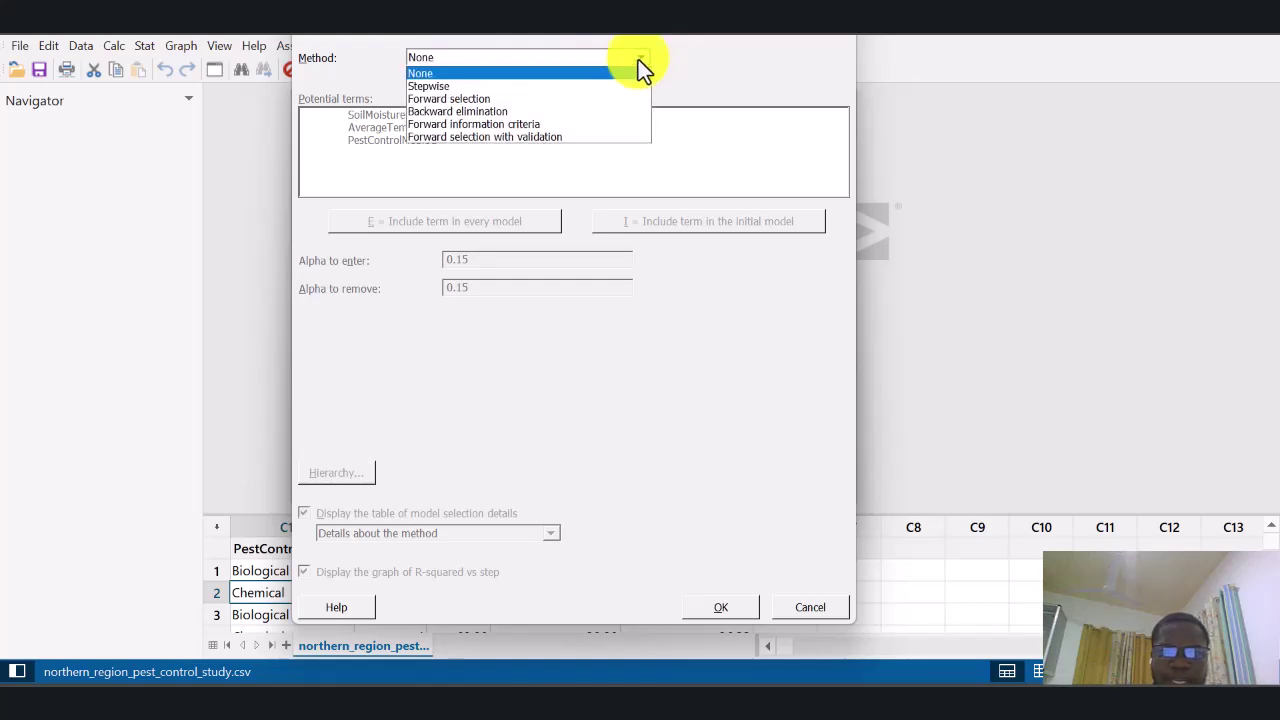
click(468, 98)
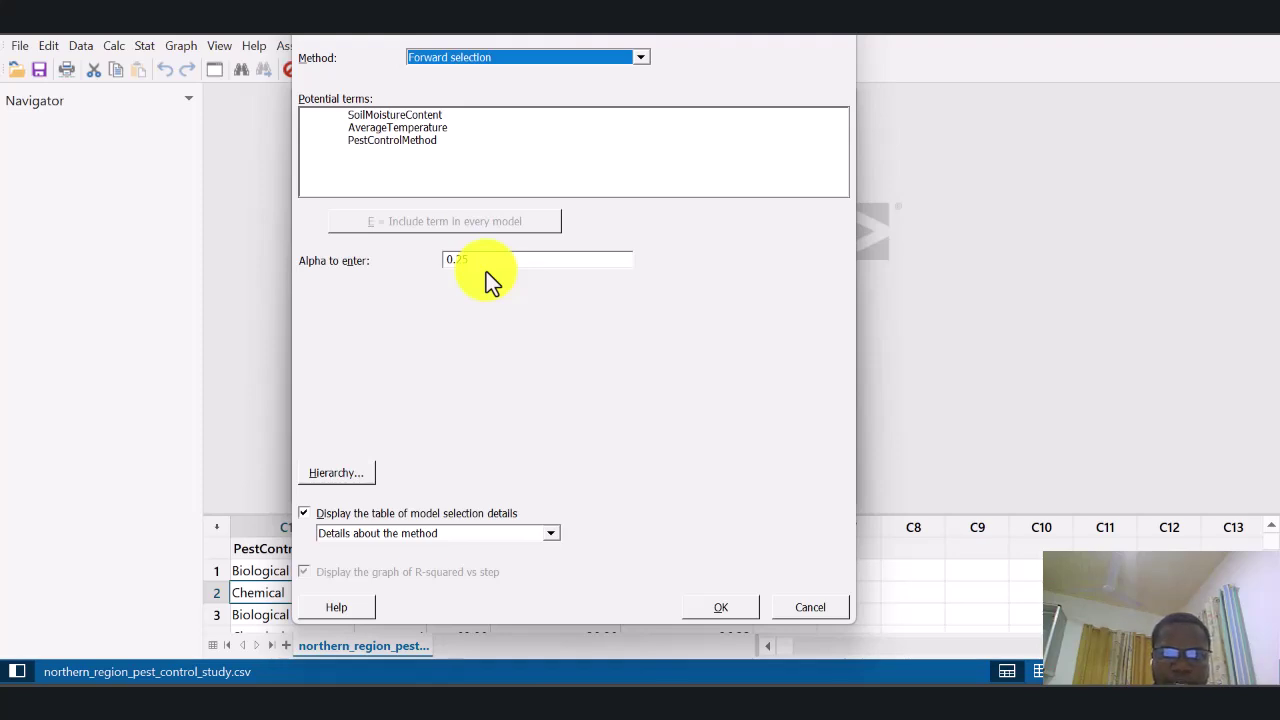
drag(740, 14, 743, 41)
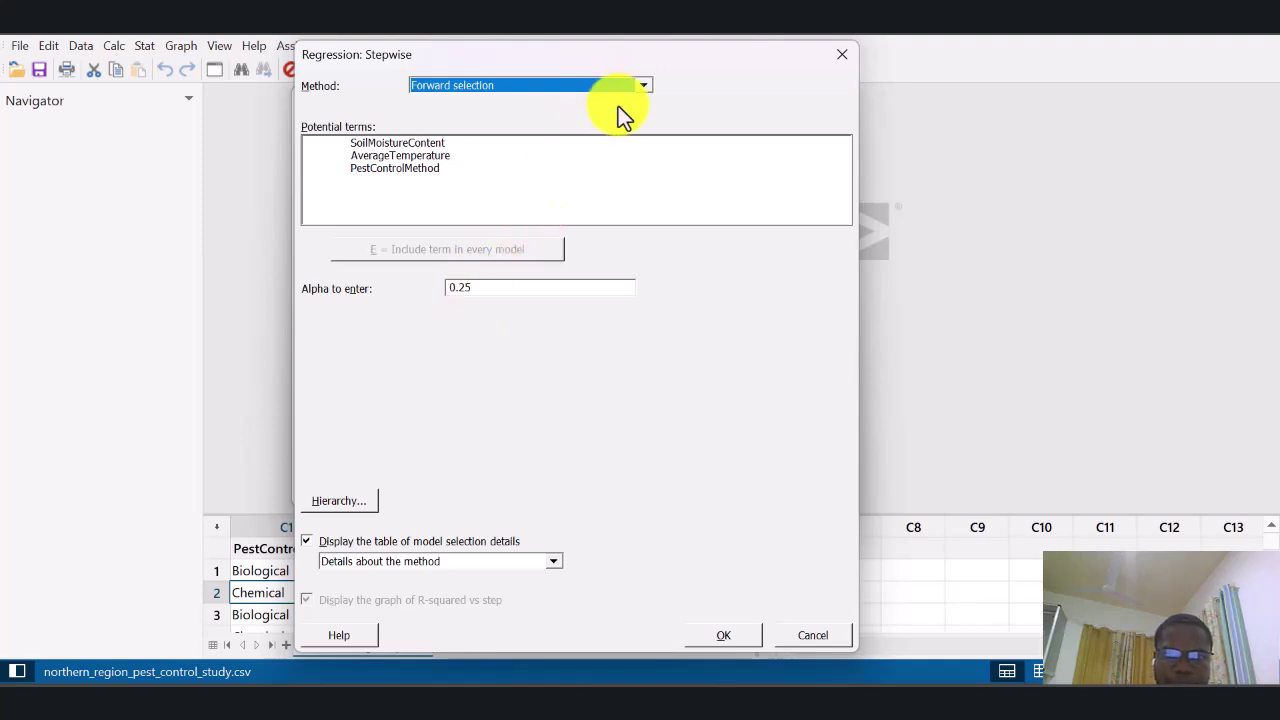
click(645, 86)
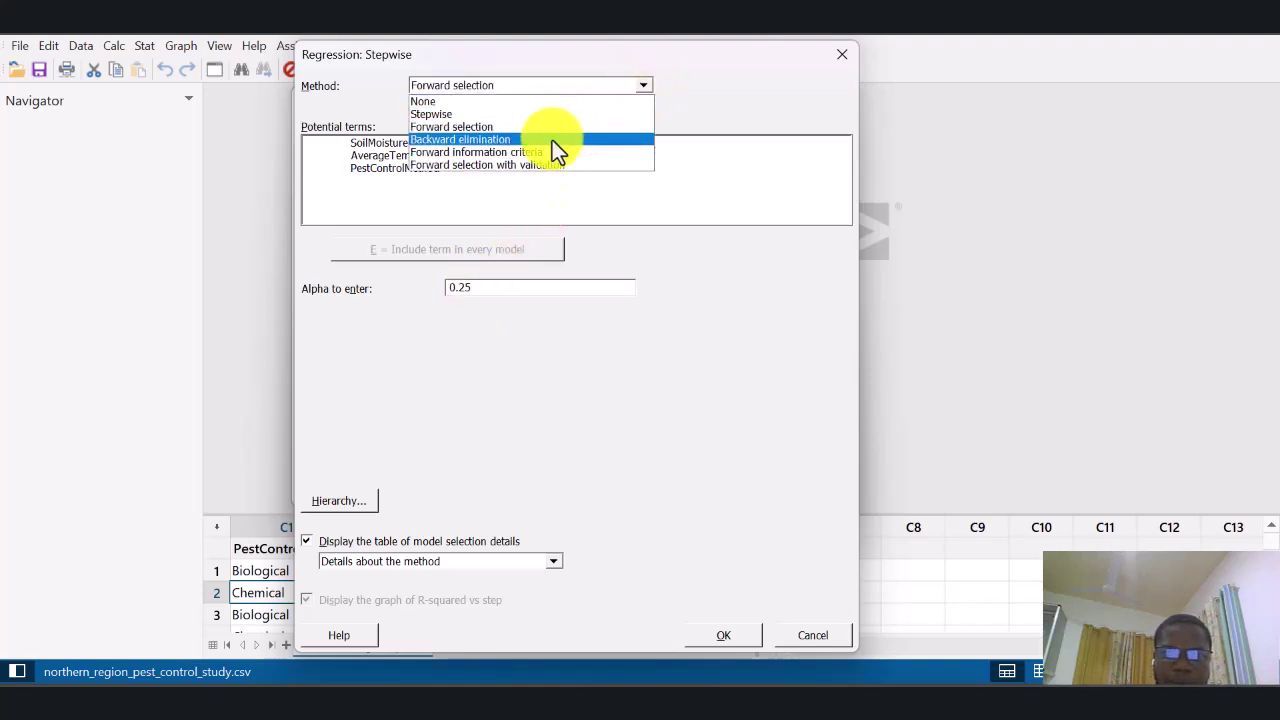
click(556, 140)
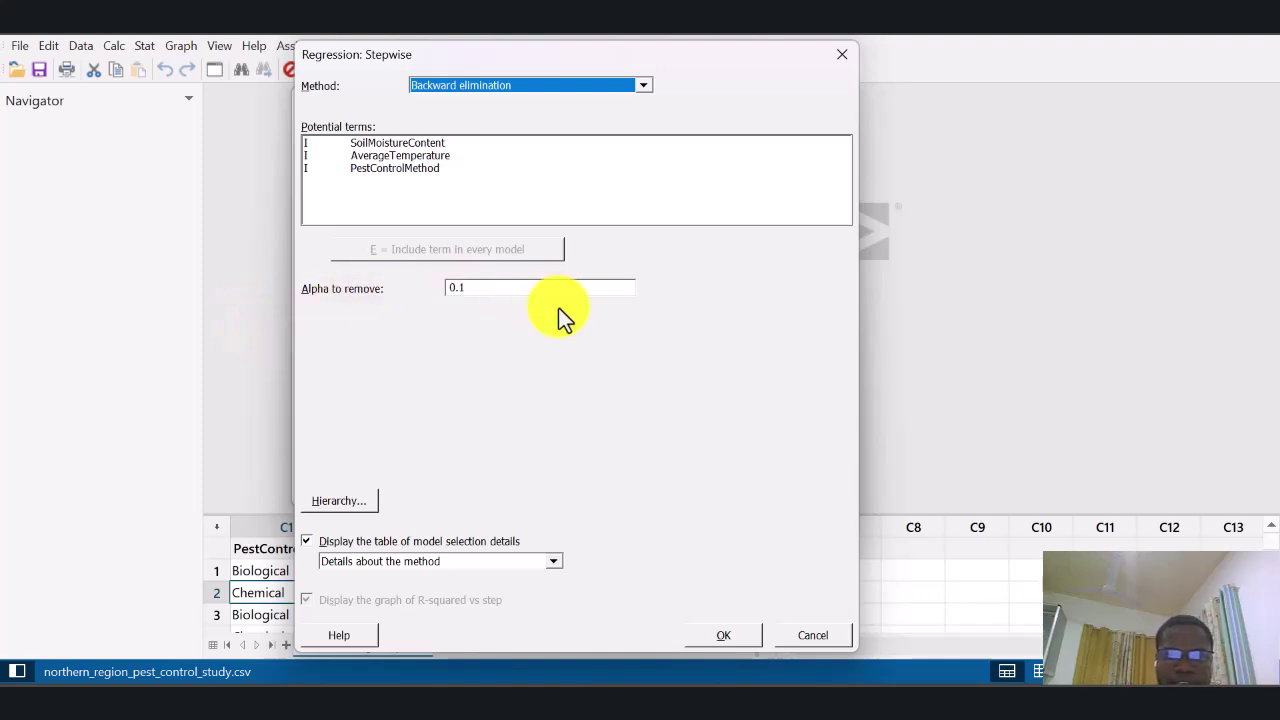
click(645, 86)
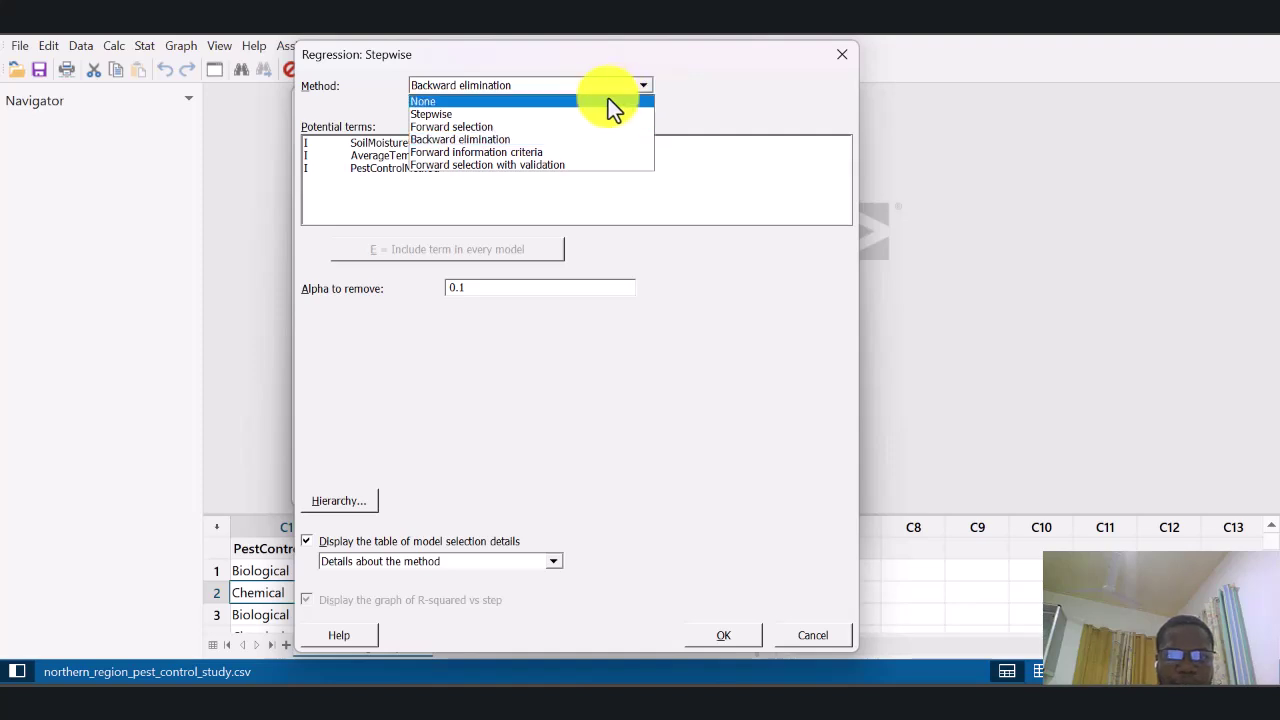
click(548, 119)
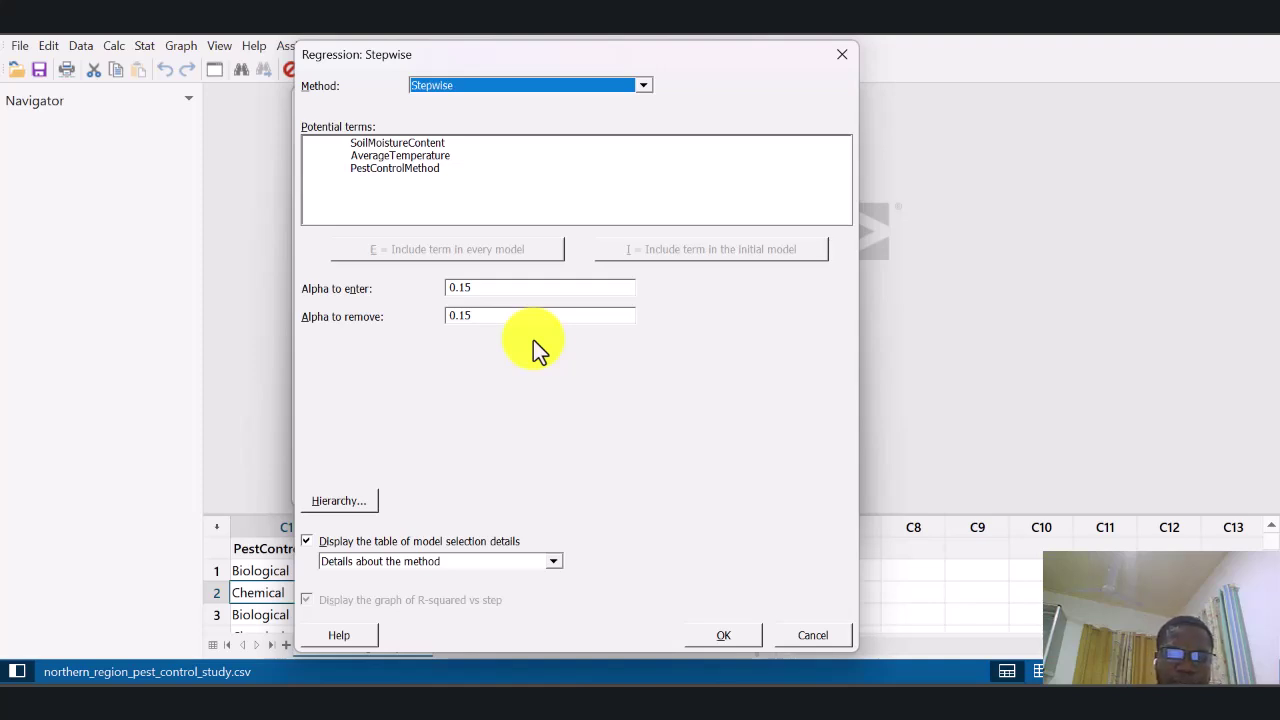
click(642, 84)
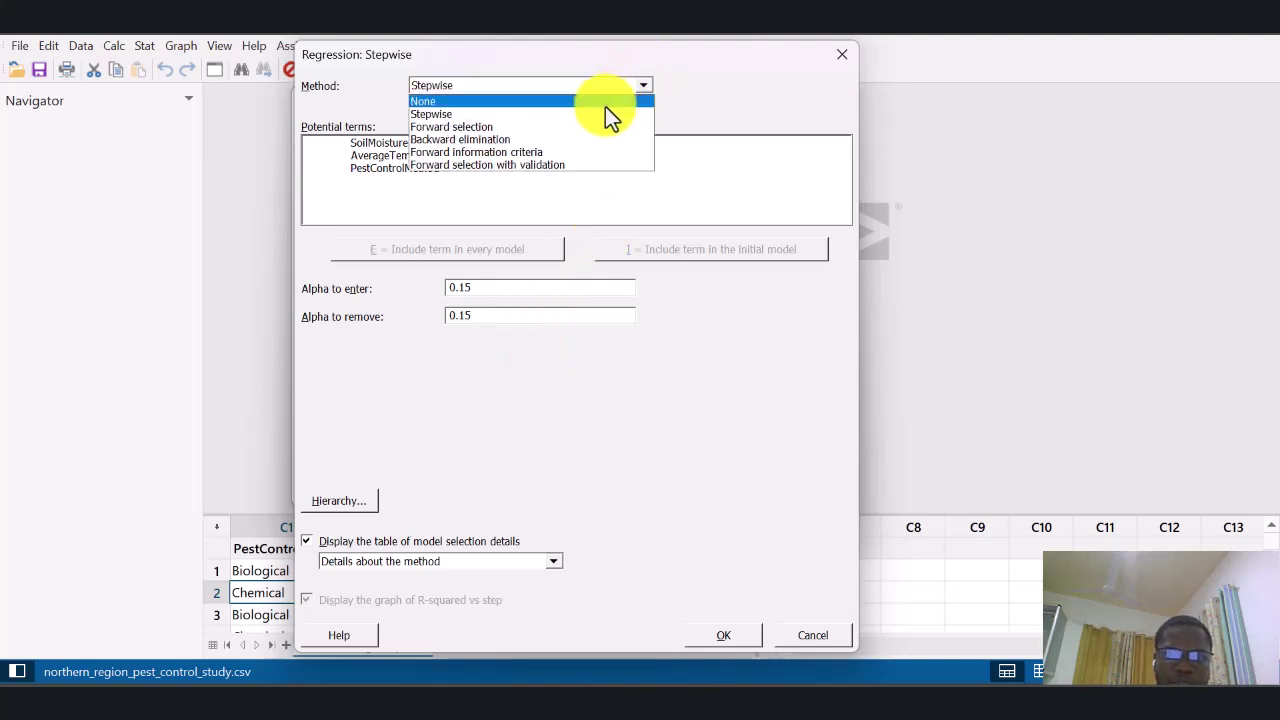
click(605, 103)
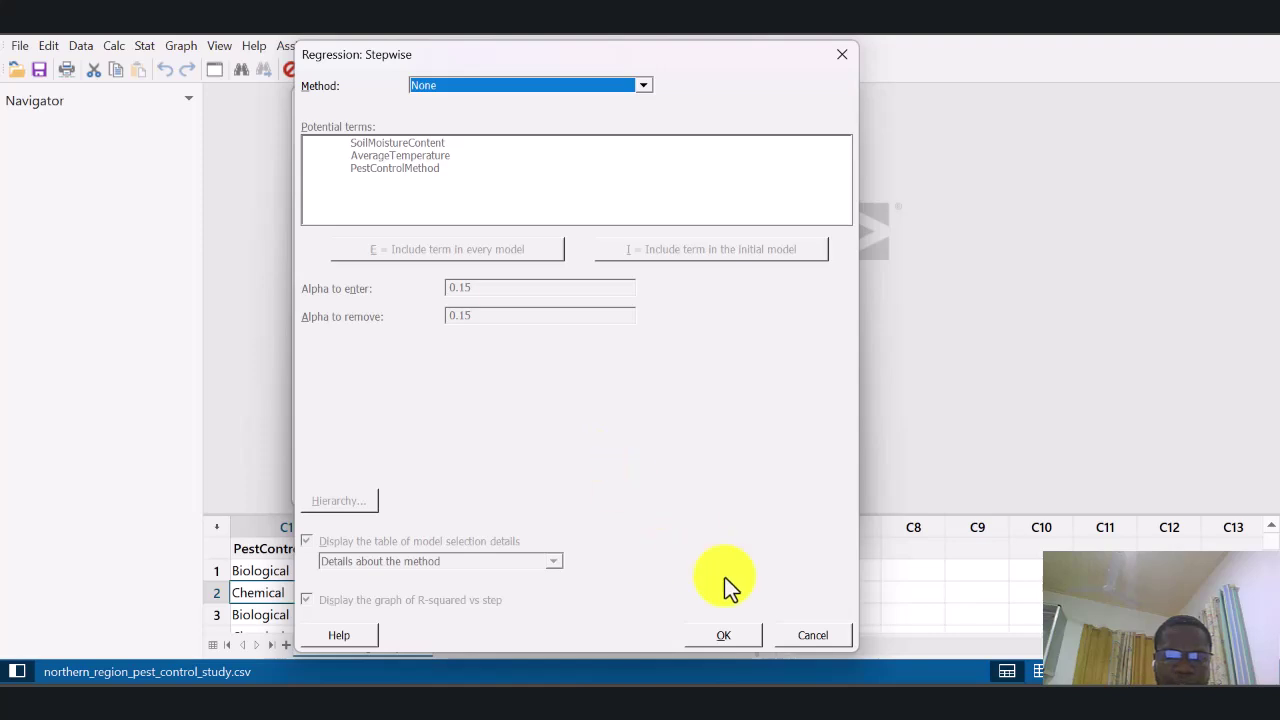
click(723, 635)
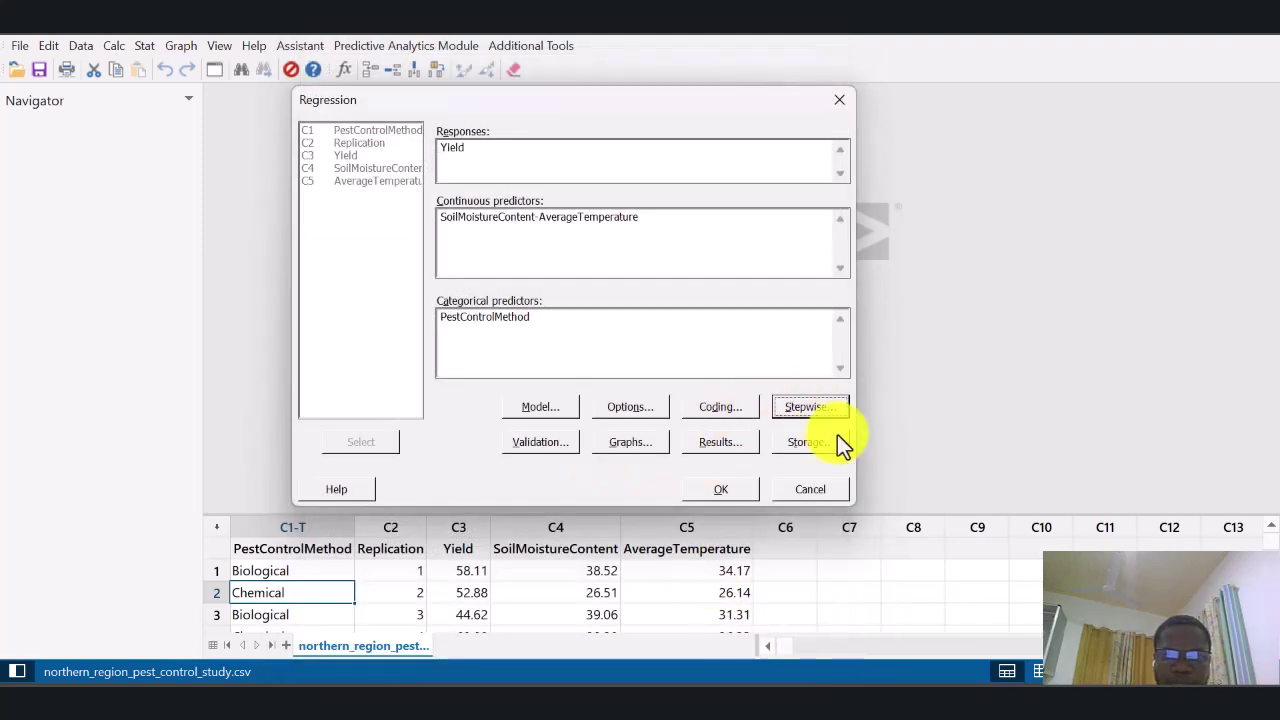
Examine the validation methods available for the regression without choosing one
click(576, 441)
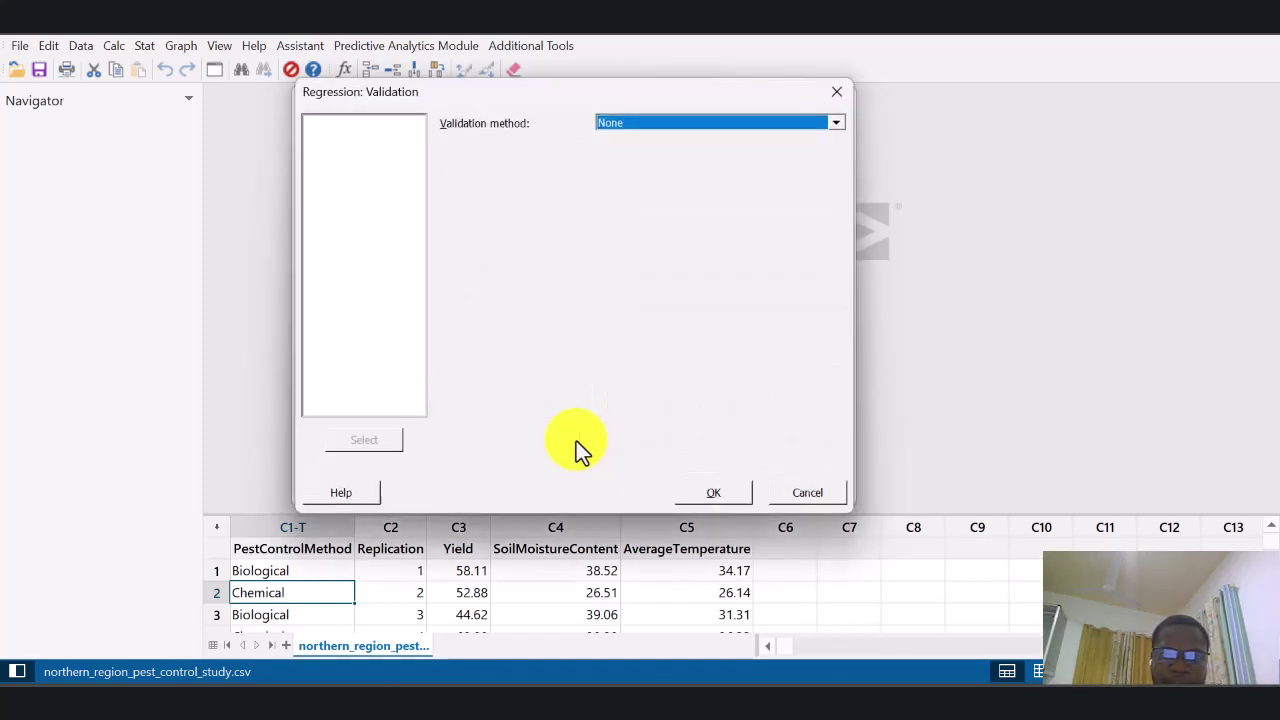
click(766, 128)
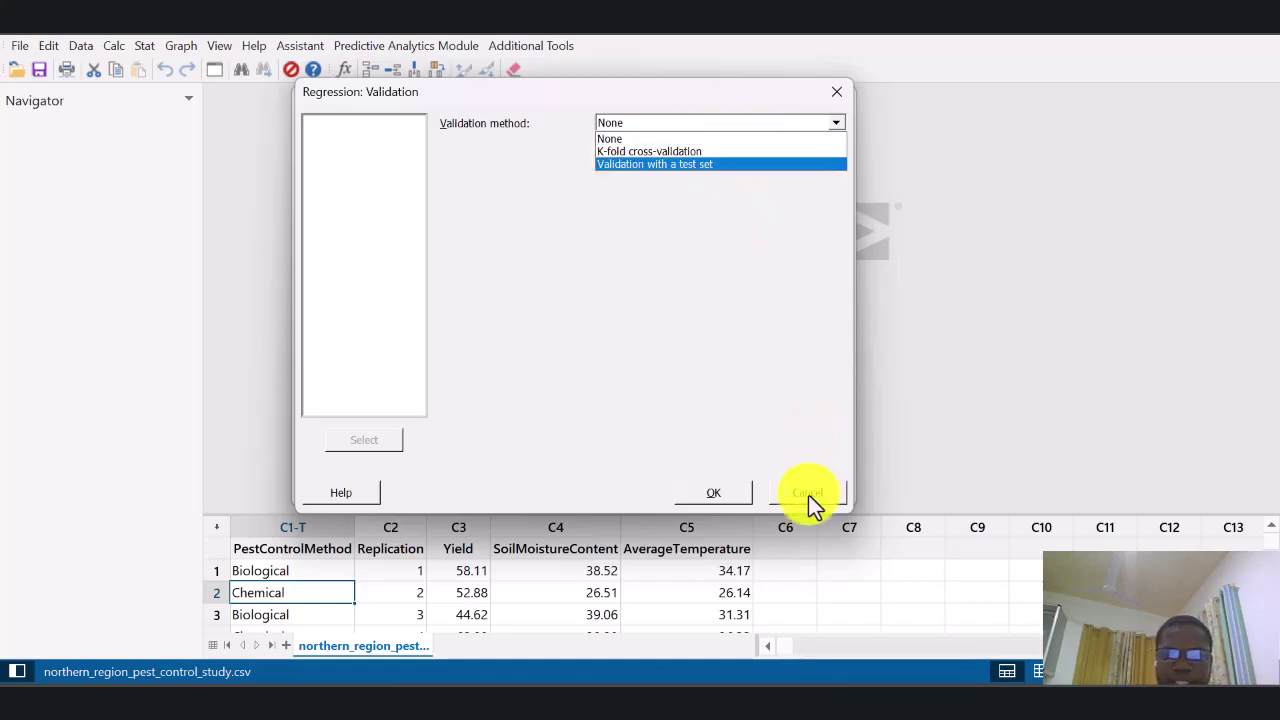
key(Escape)
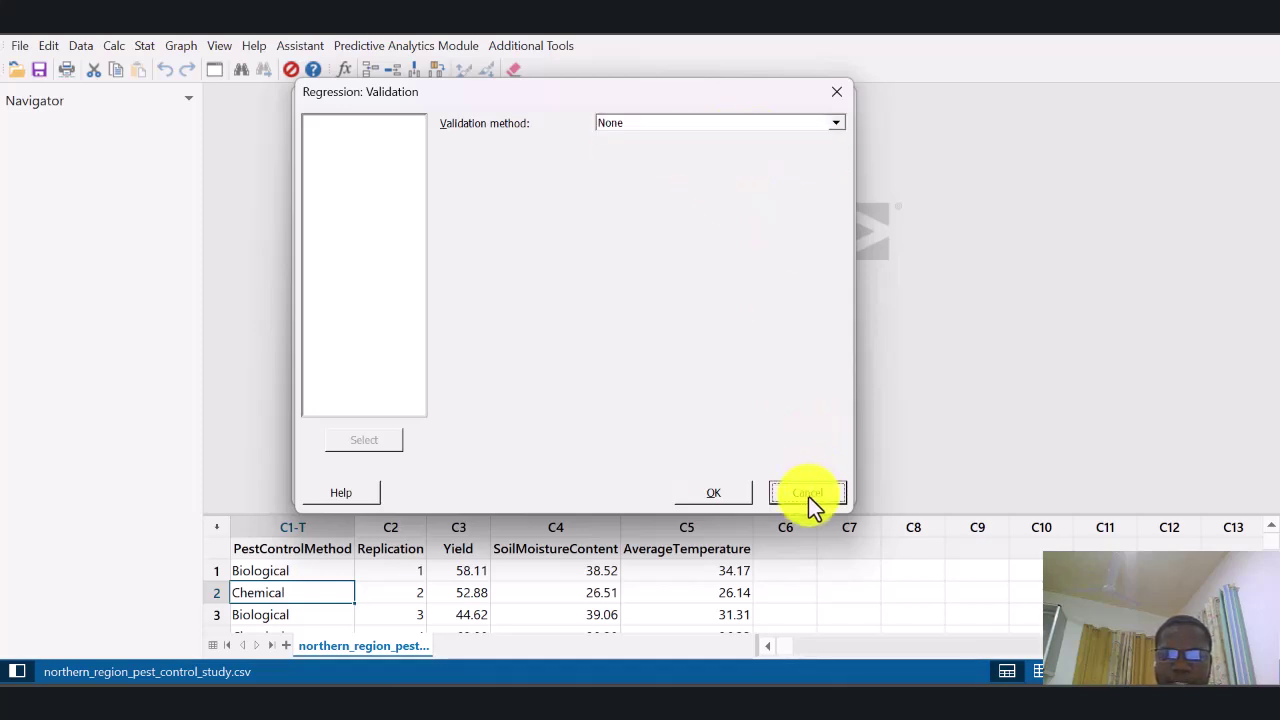
click(808, 496)
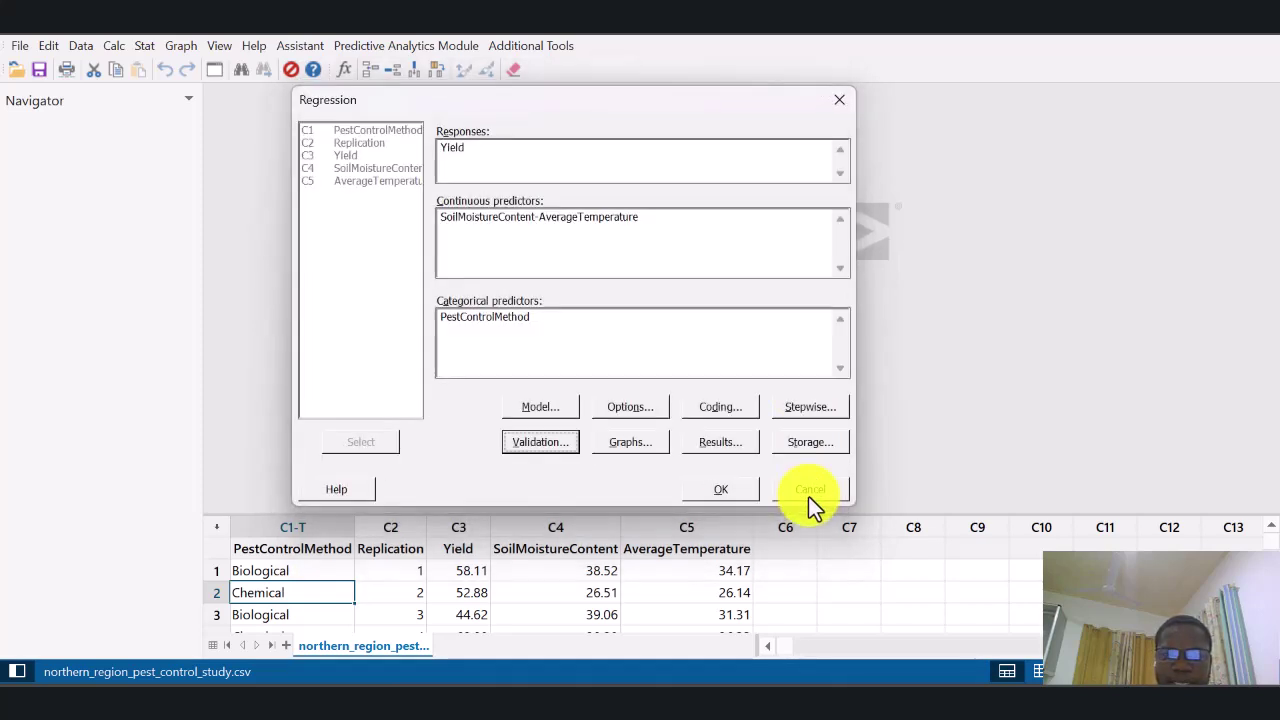
Add a Pareto effects plot and four-in-one residual plots to the regression graphs, using regular residuals
click(648, 443)
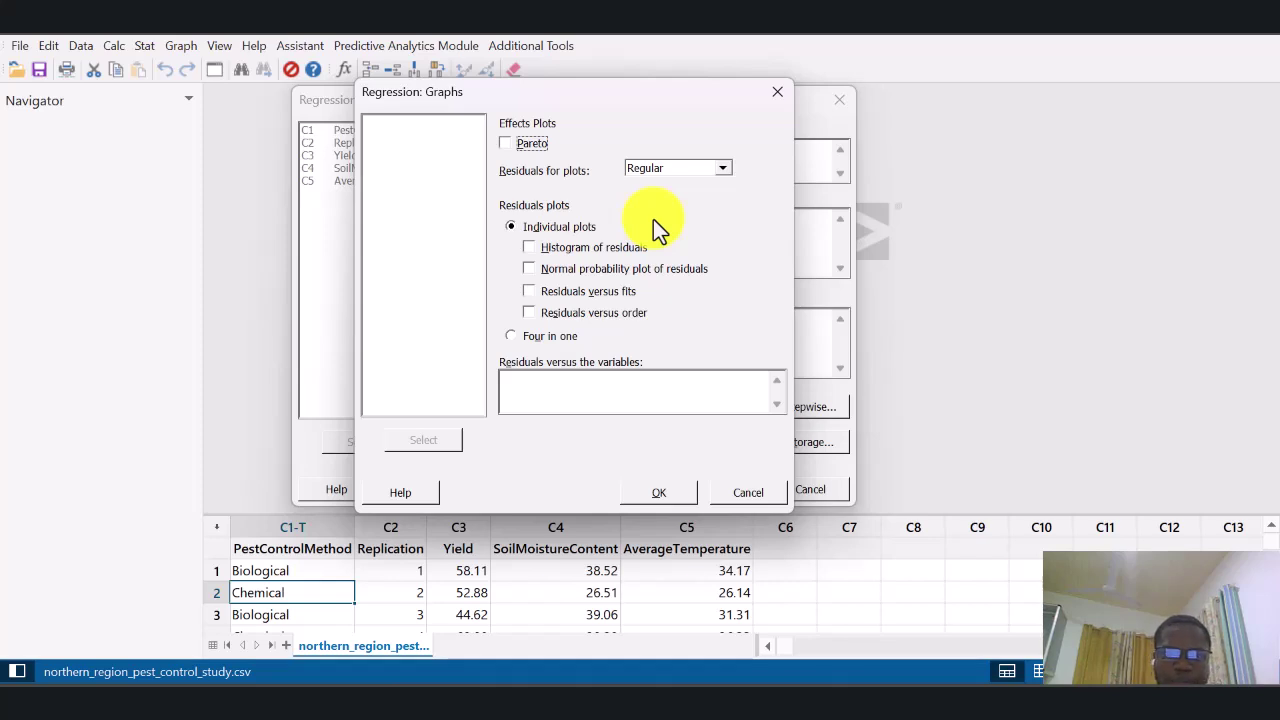
click(503, 145)
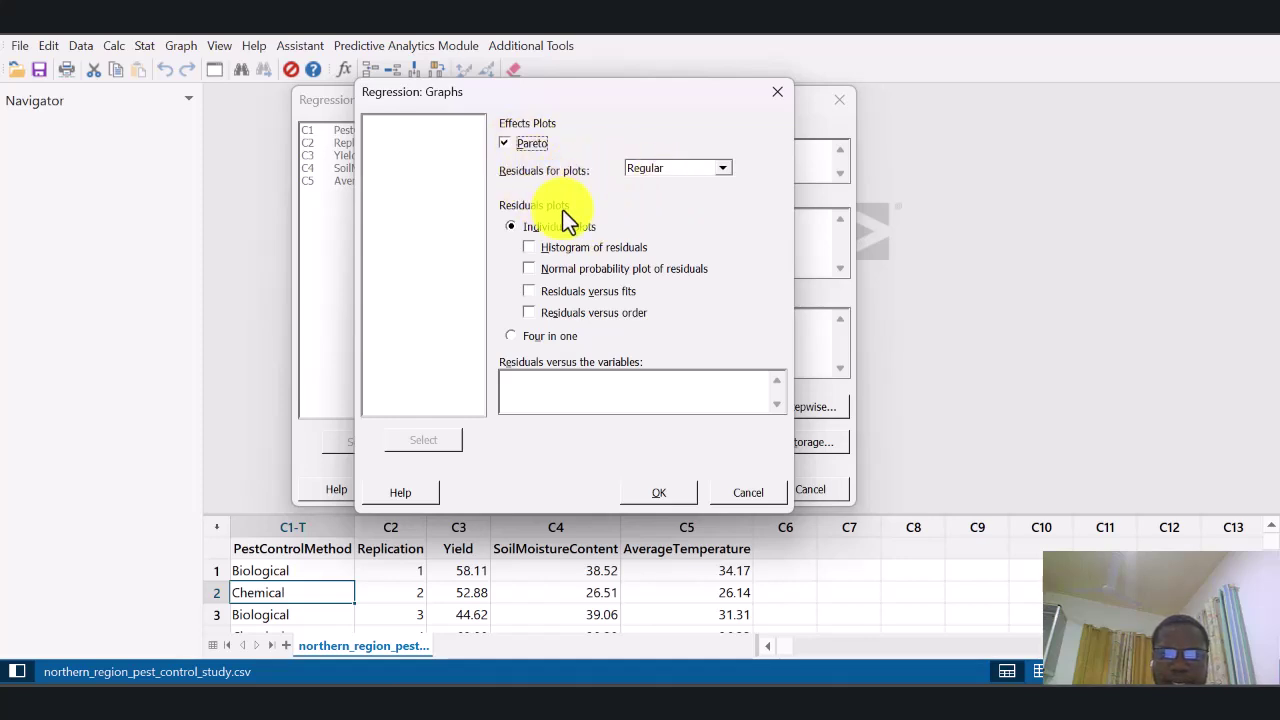
click(534, 336)
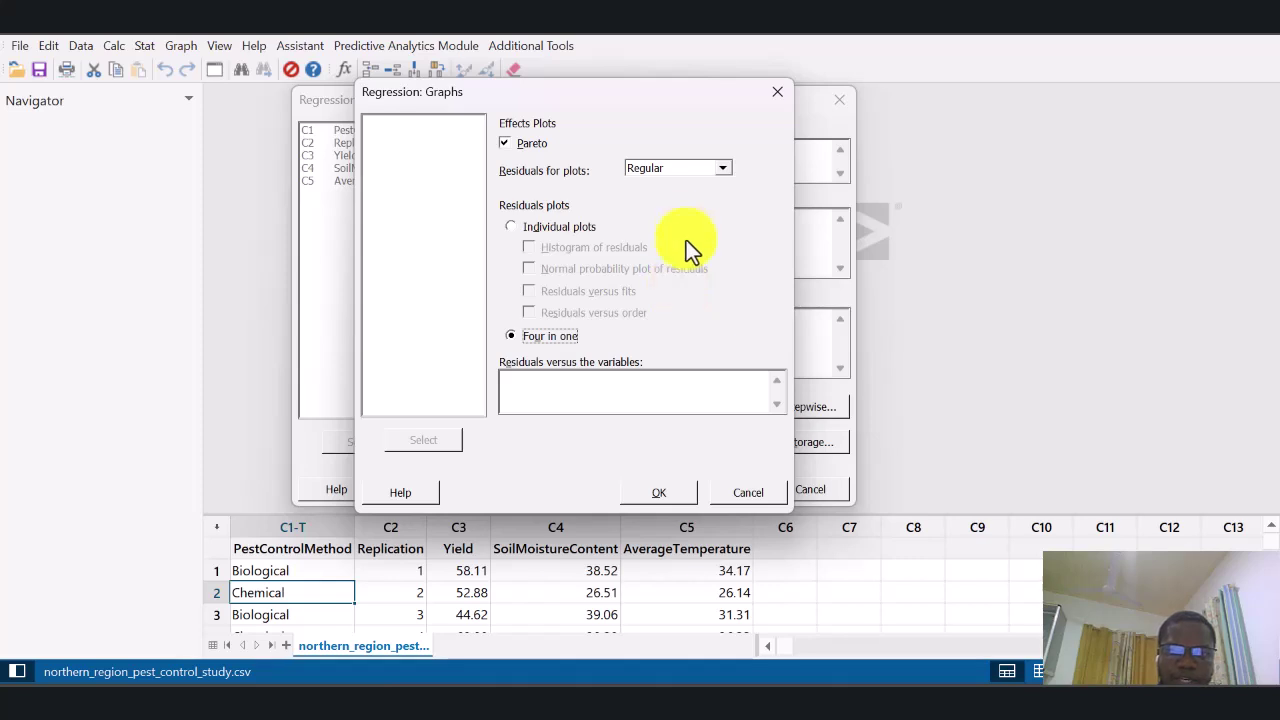
click(718, 172)
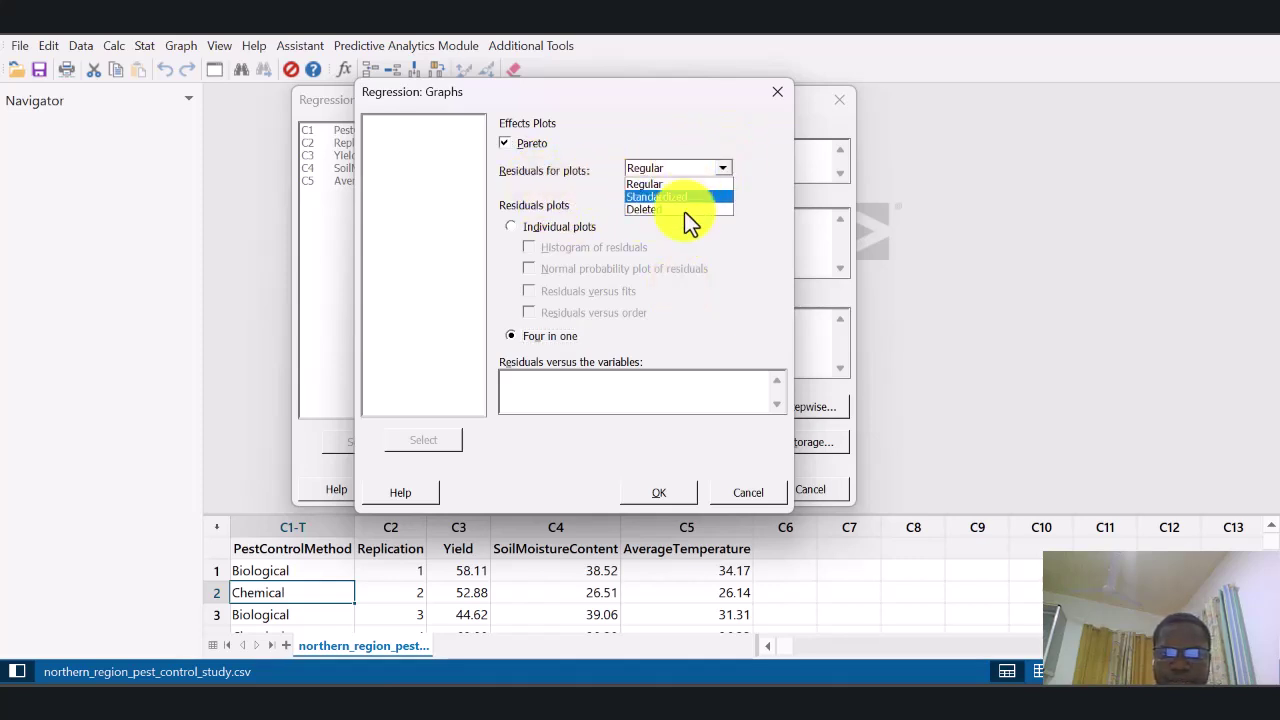
click(732, 232)
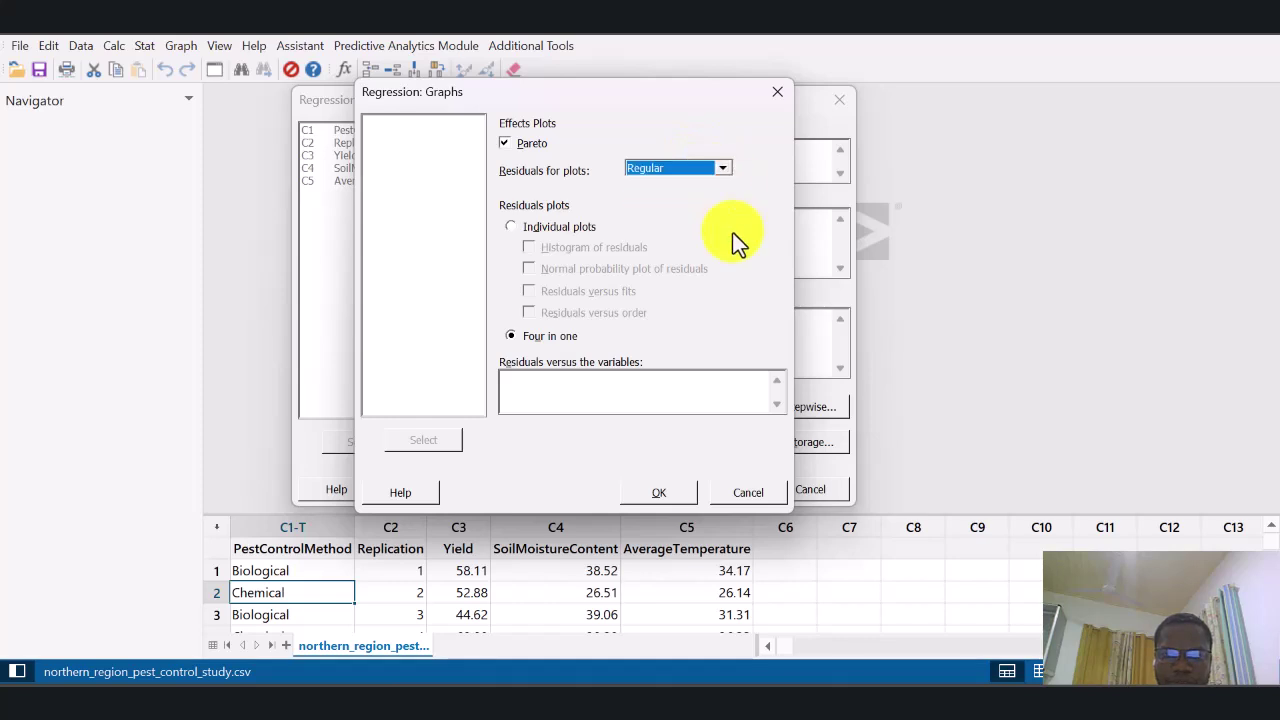
click(660, 493)
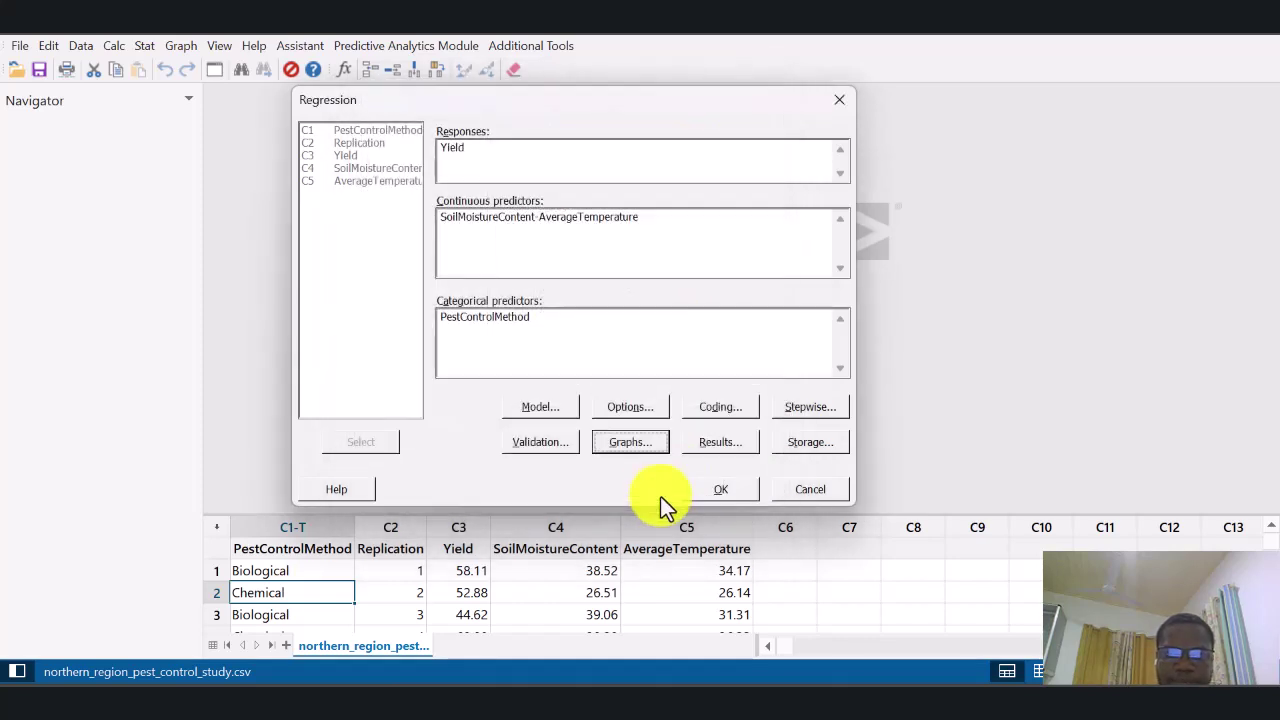
Set the regression results to display expanded tables and the full set of coefficients
click(730, 442)
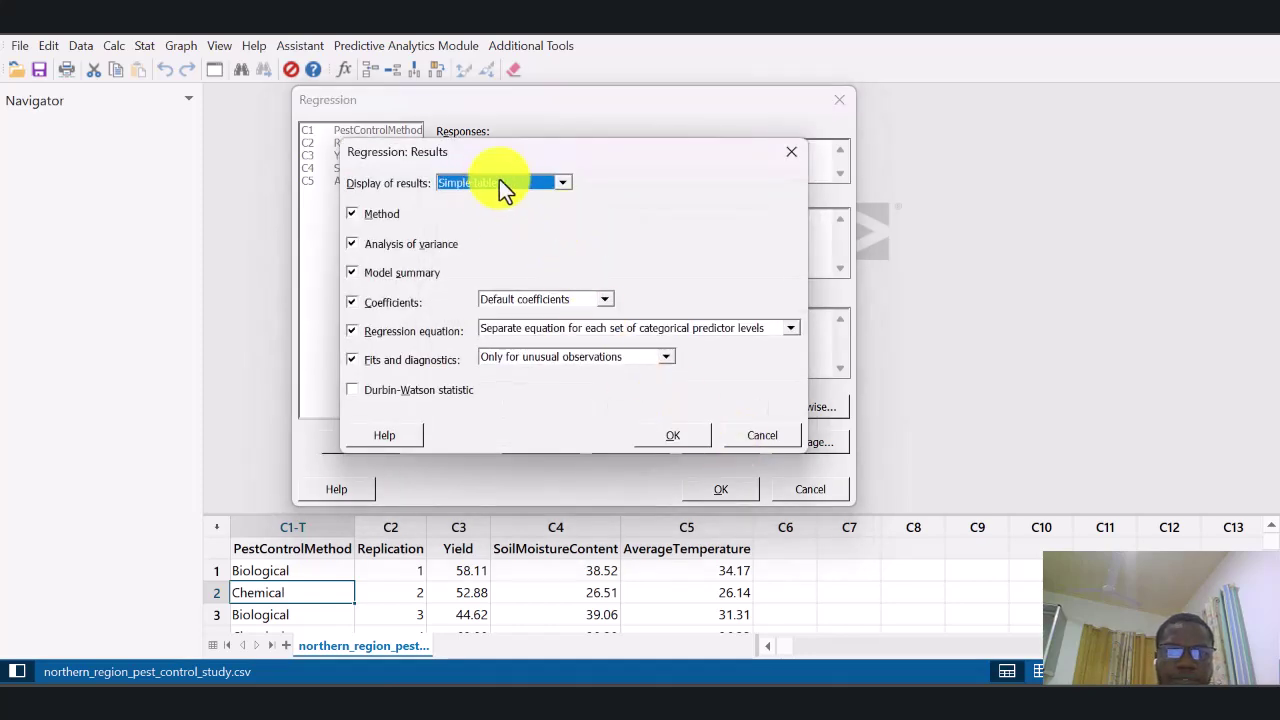
click(559, 180)
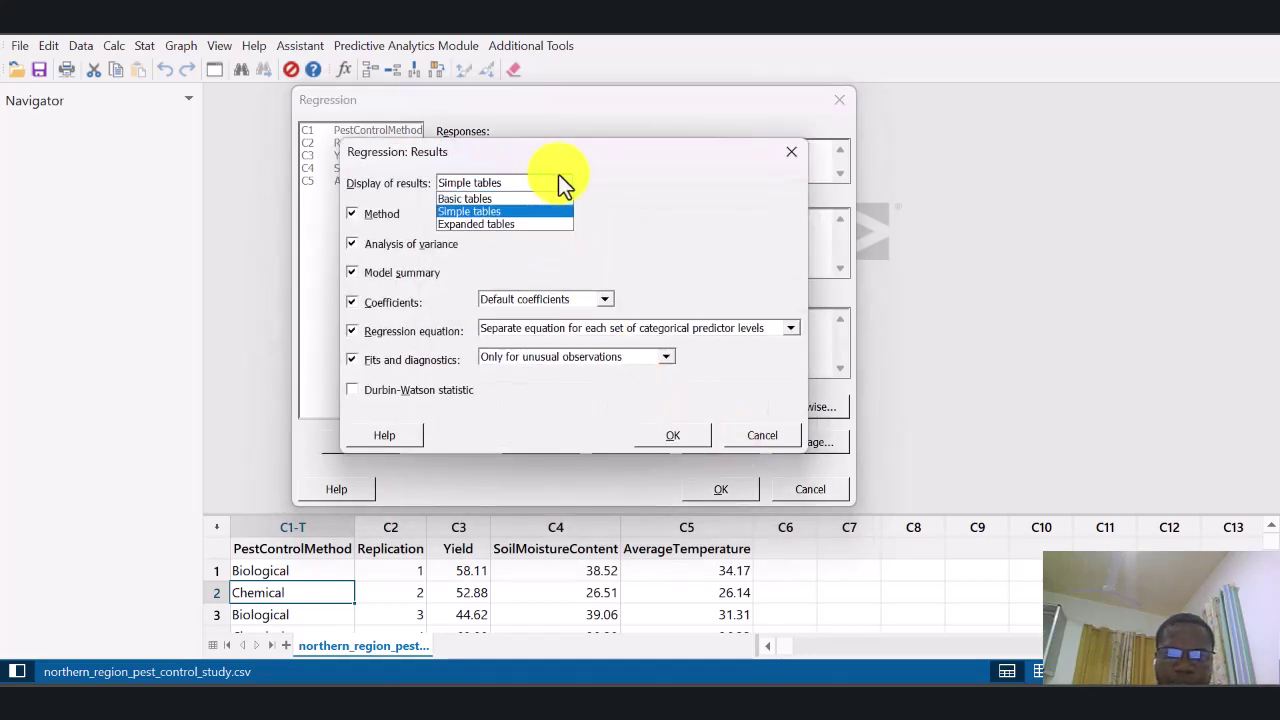
click(507, 226)
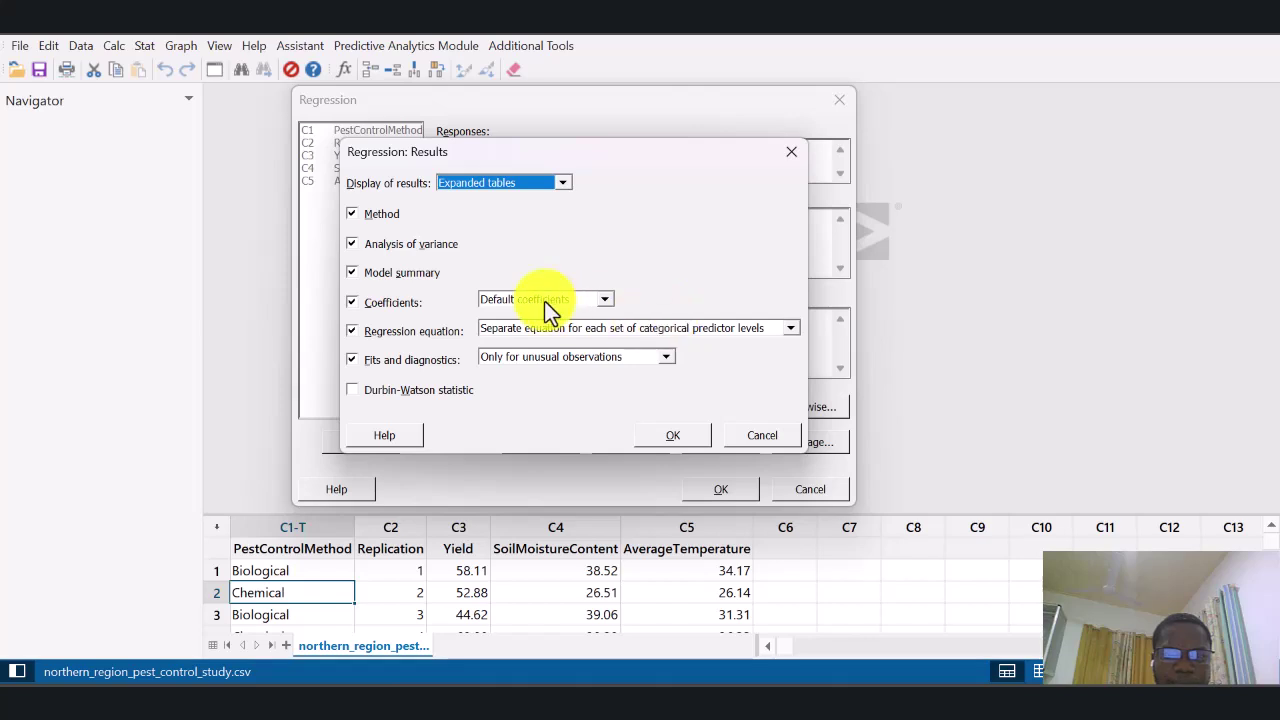
click(605, 300)
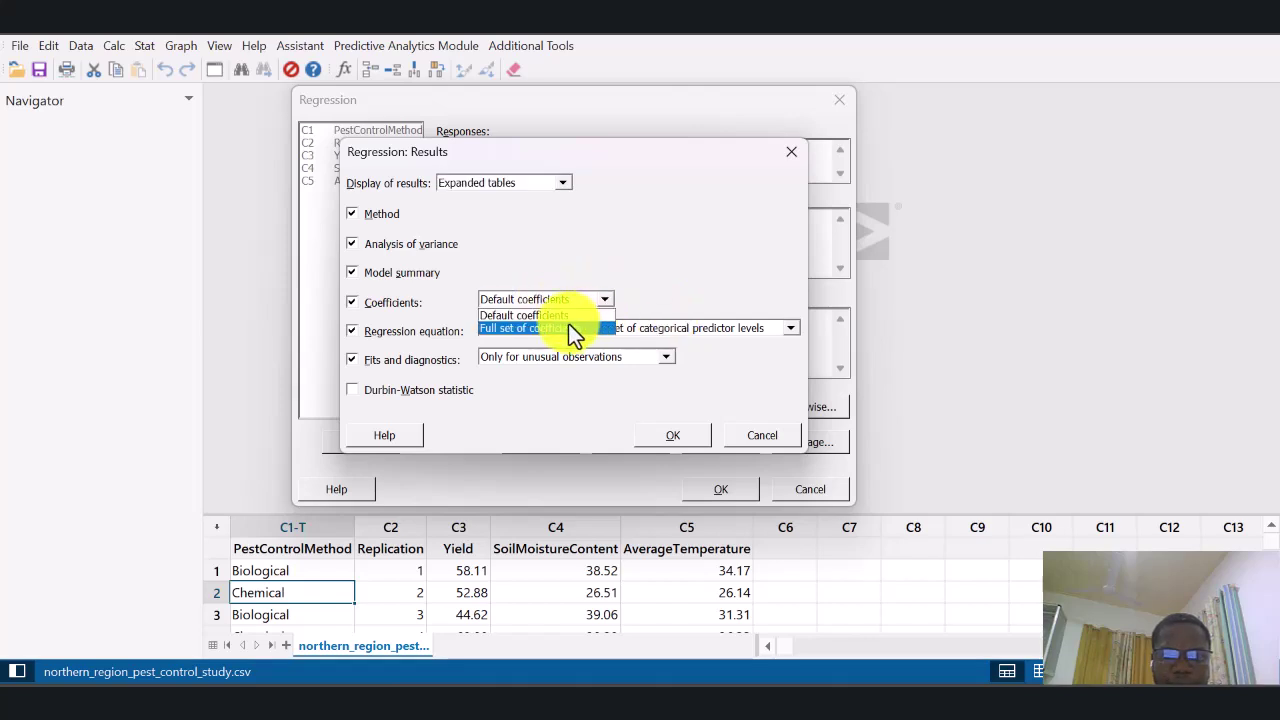
click(568, 326)
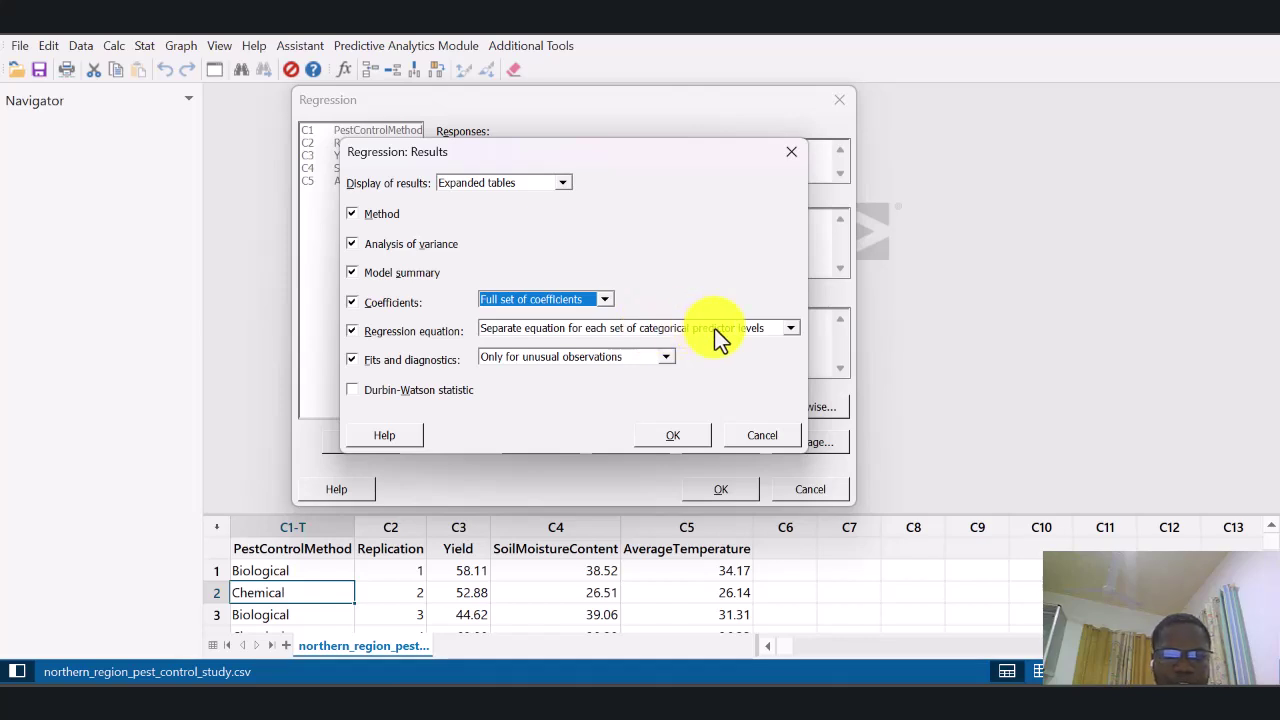
Include the Durbin-Watson statistic in the regression results, keeping separate equations per categorical level and diagnostics only for unusual observations
click(462, 387)
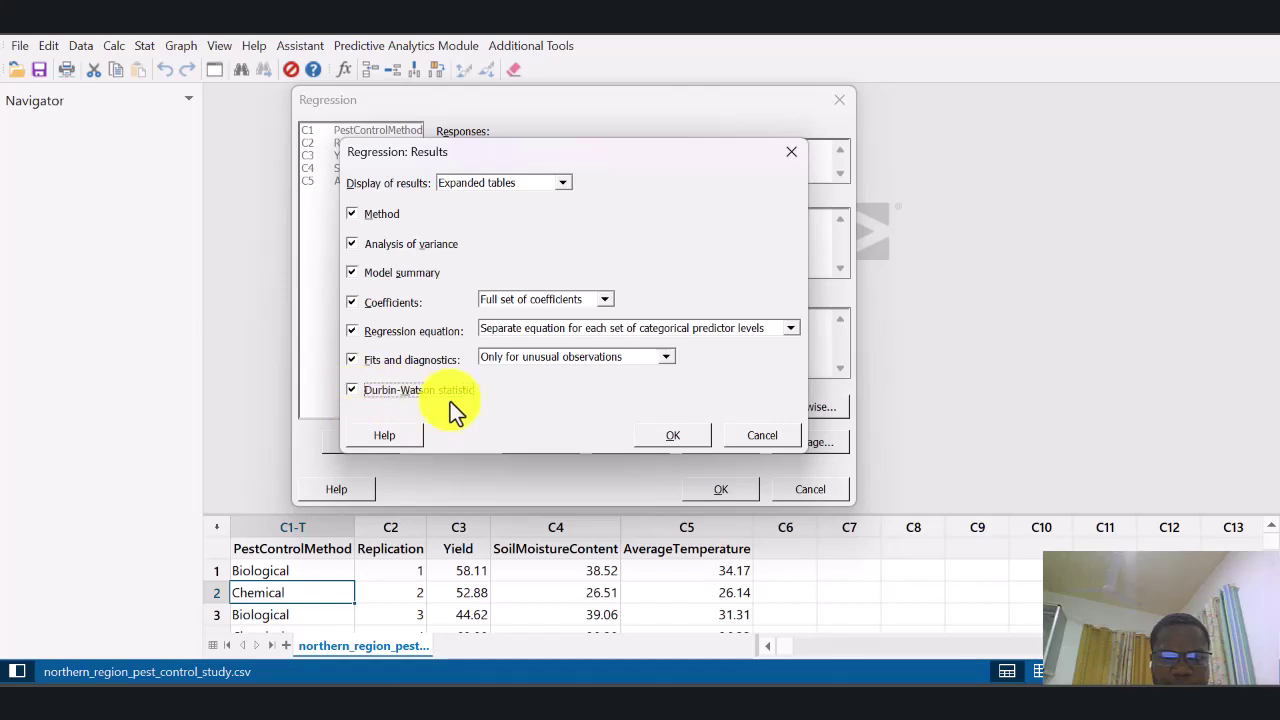
click(674, 358)
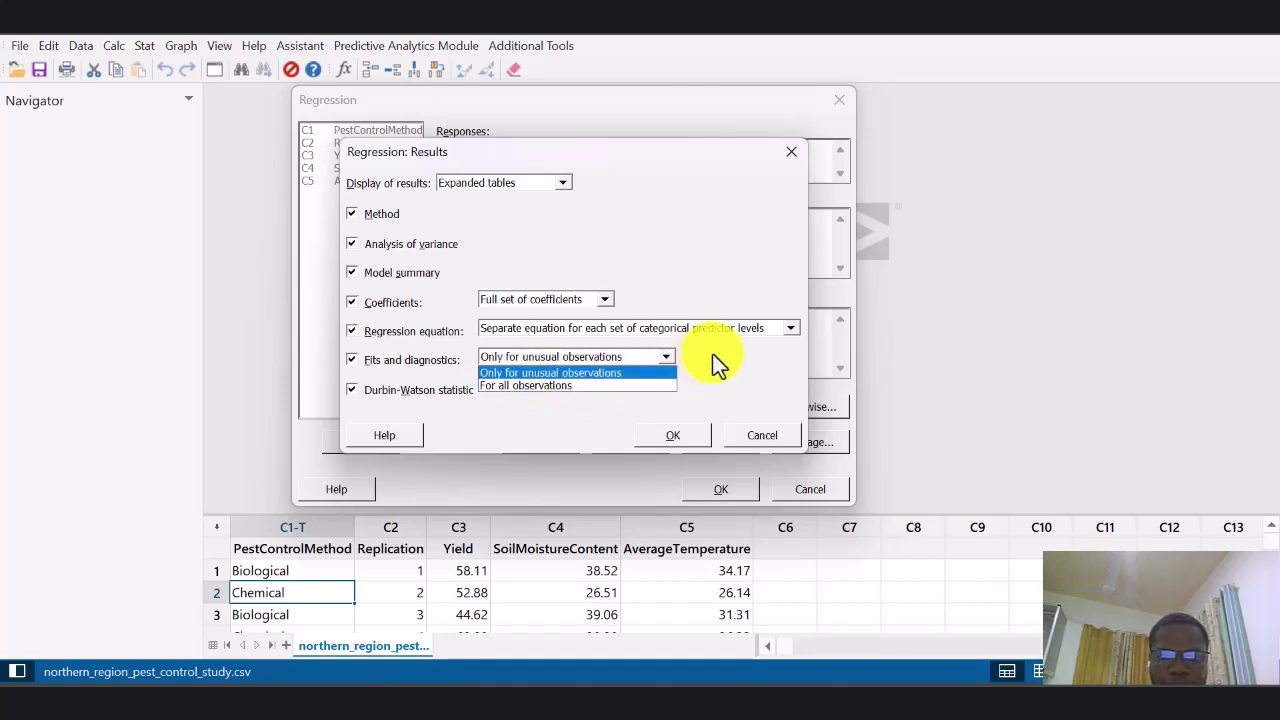
click(722, 356)
click(786, 330)
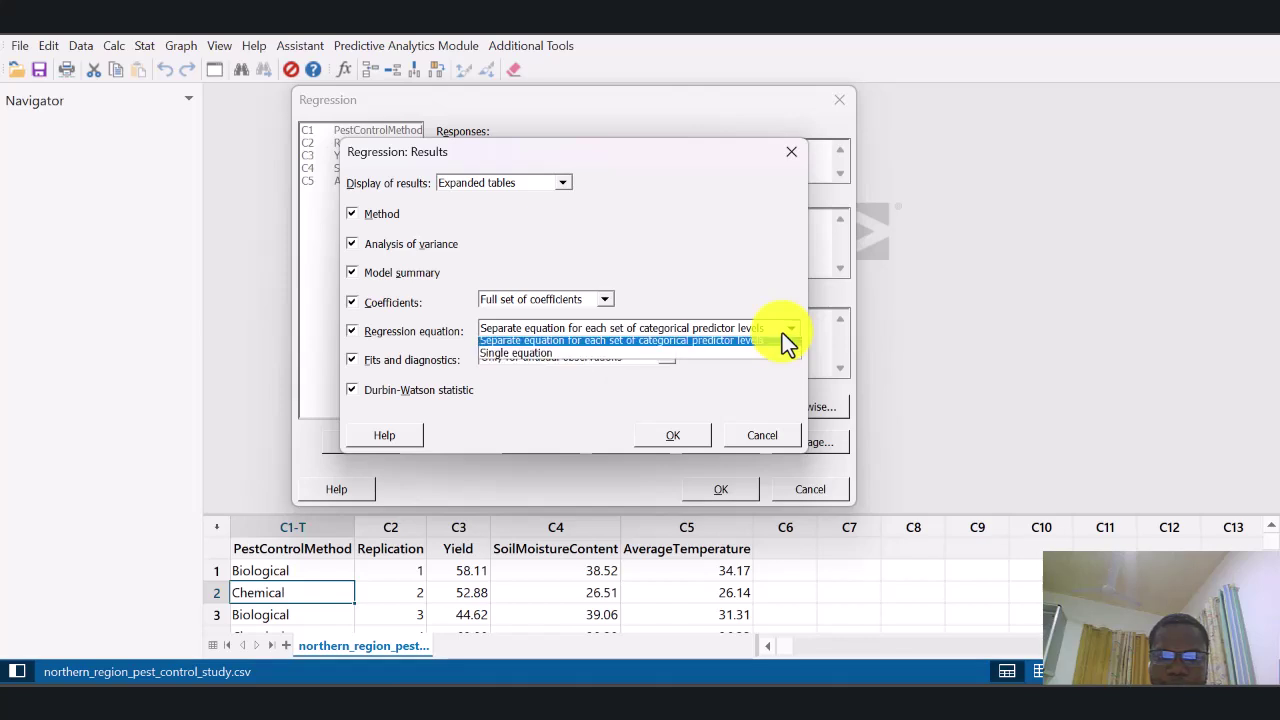
click(783, 334)
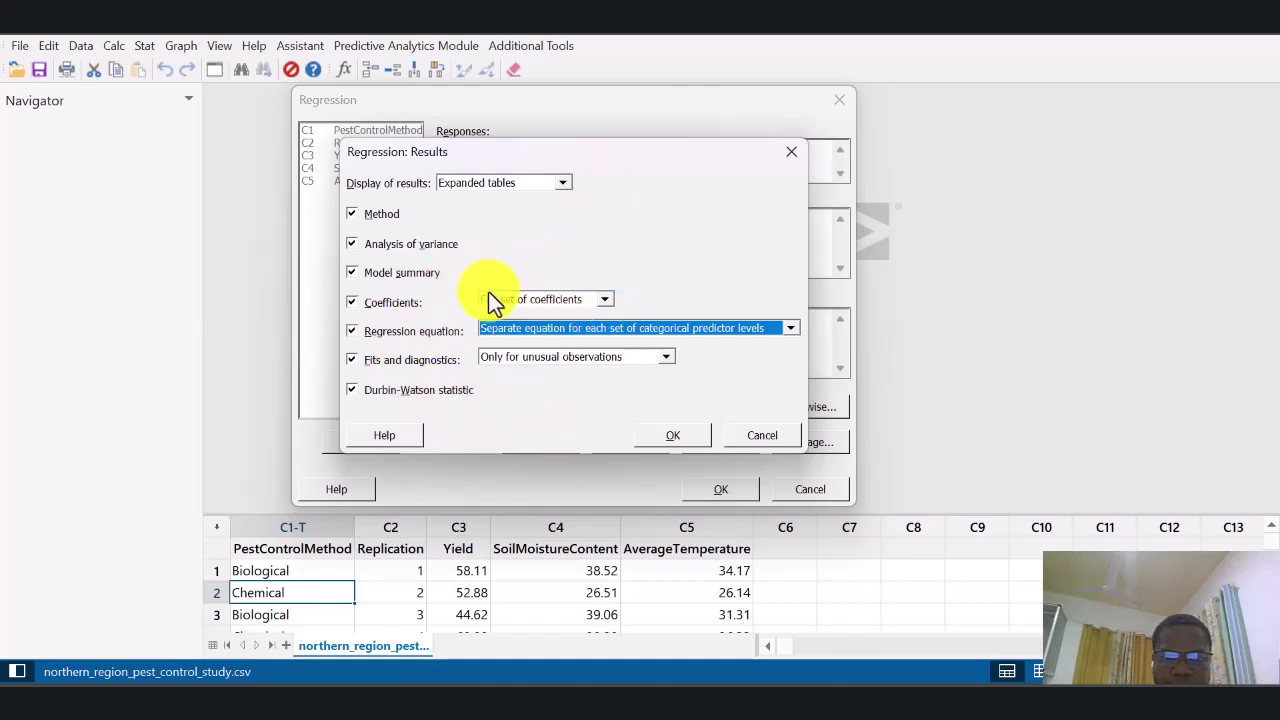
click(668, 437)
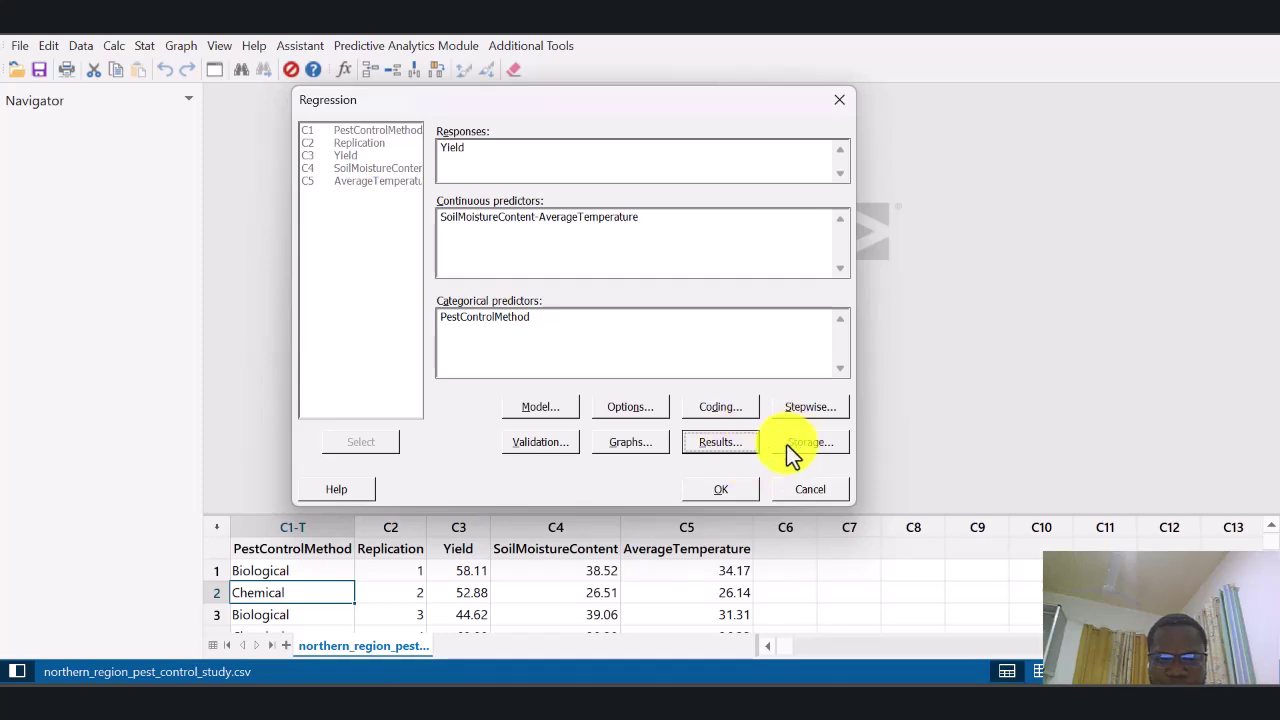
Review which regression outputs can be stored in the worksheet without selecting any
click(803, 448)
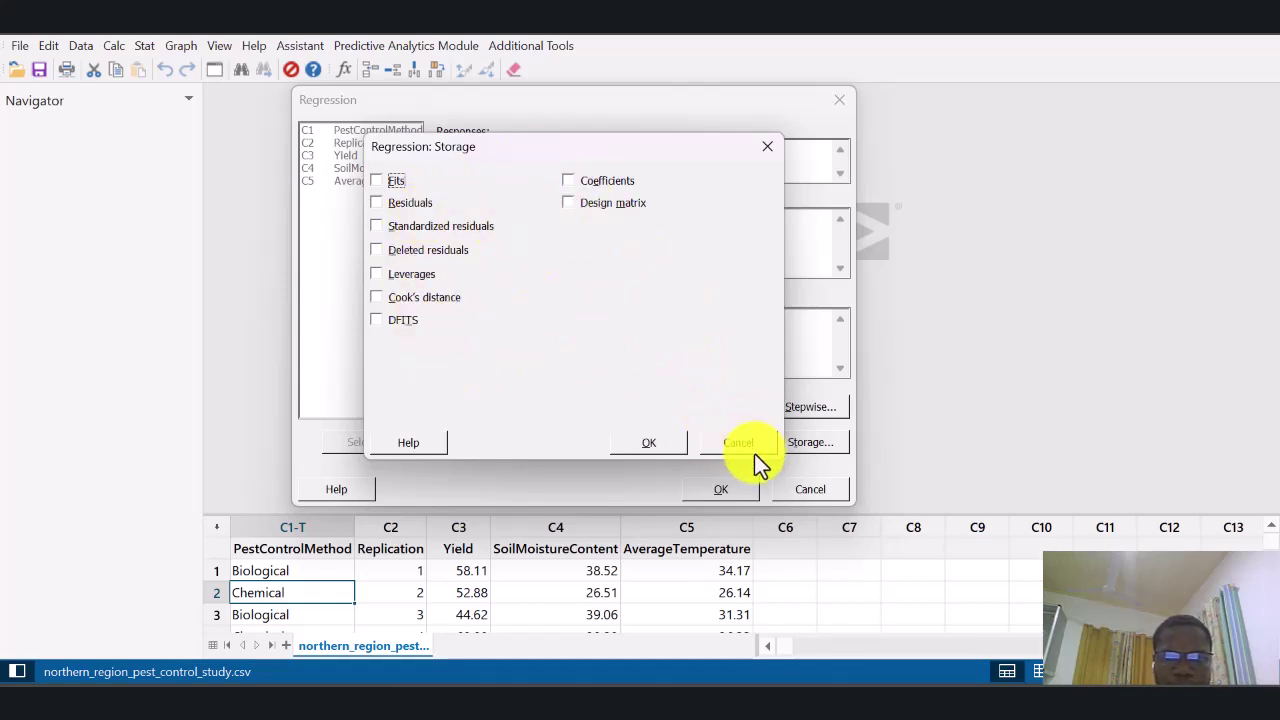
click(724, 448)
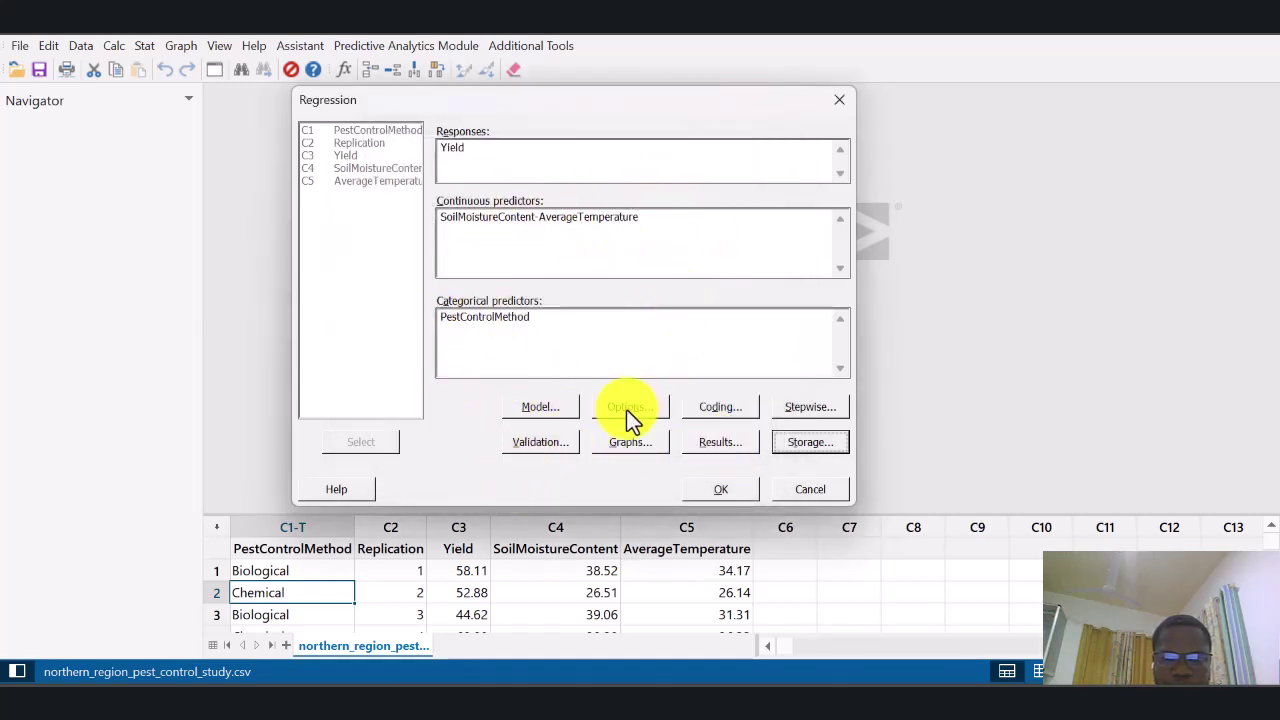
Run the configured regression for Yield and review the regression equations, coefficients and model summary
click(755, 487)
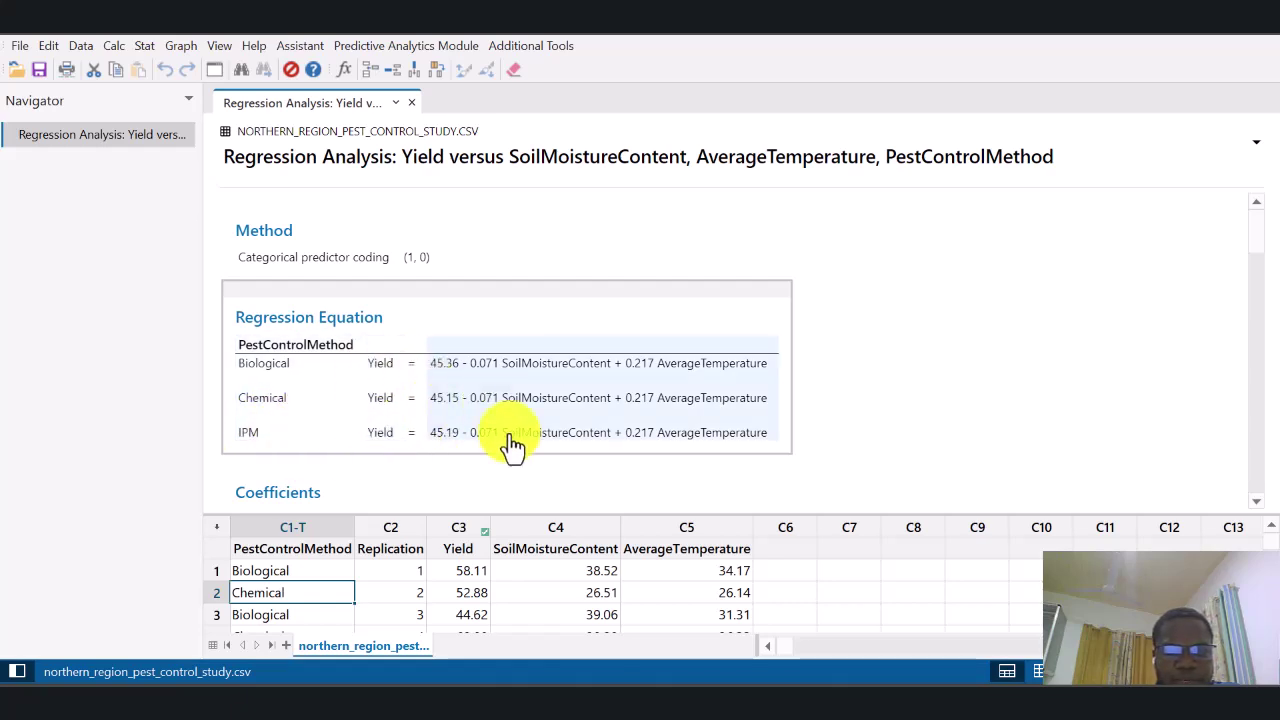
scroll(740, 366, down, 2)
scroll(660, 330, down, 4)
scroll(660, 320, up, 3)
scroll(660, 320, down, 5)
scroll(663, 320, down, 1)
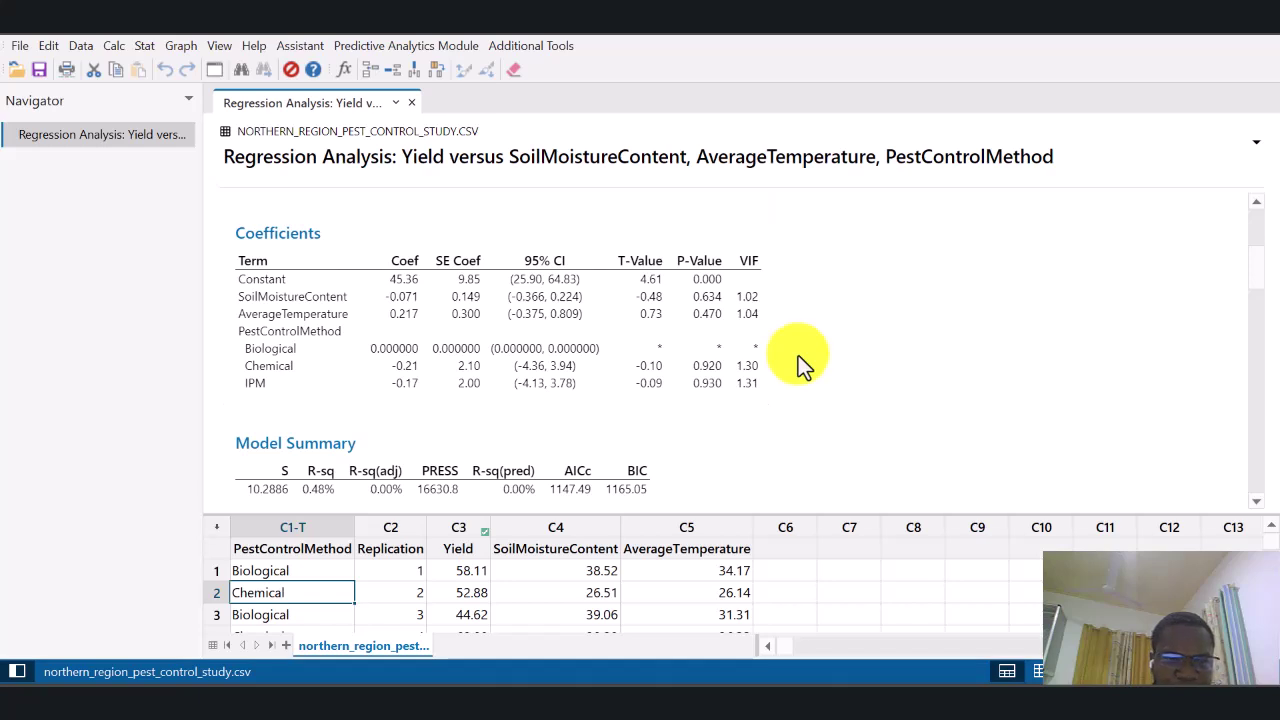
scroll(854, 361, down, 2)
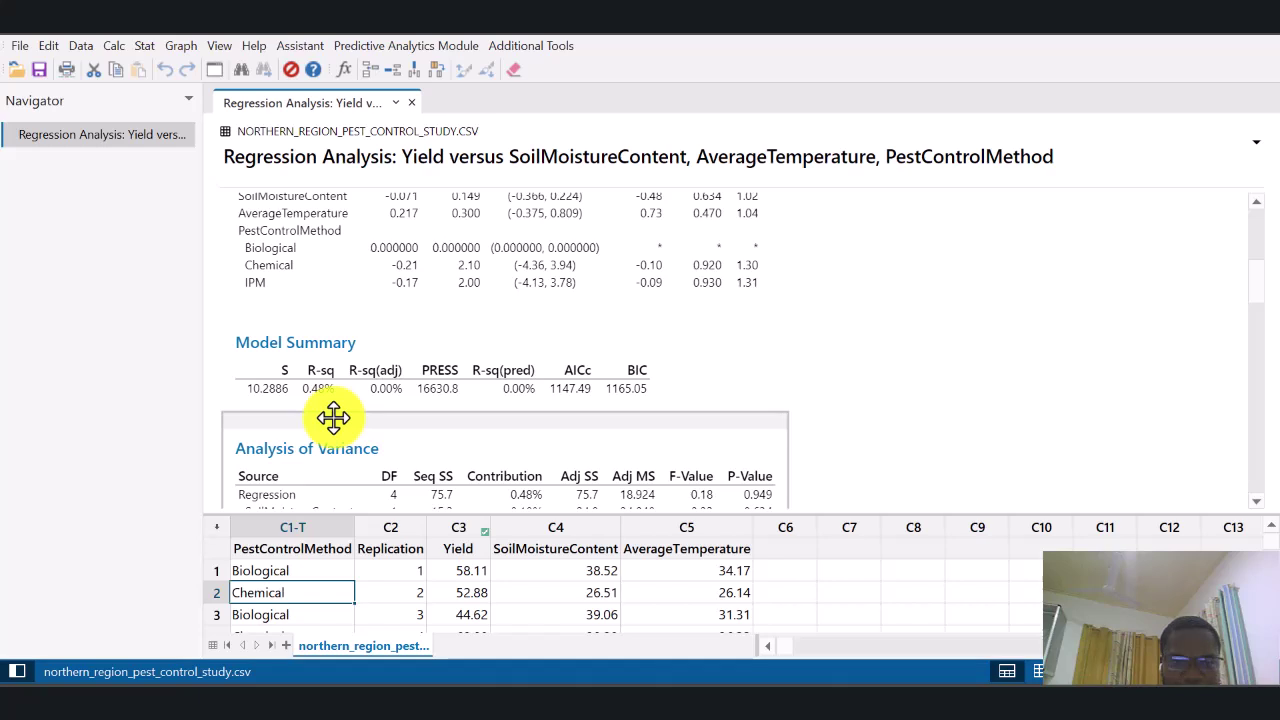
scroll(333, 418, up, 2)
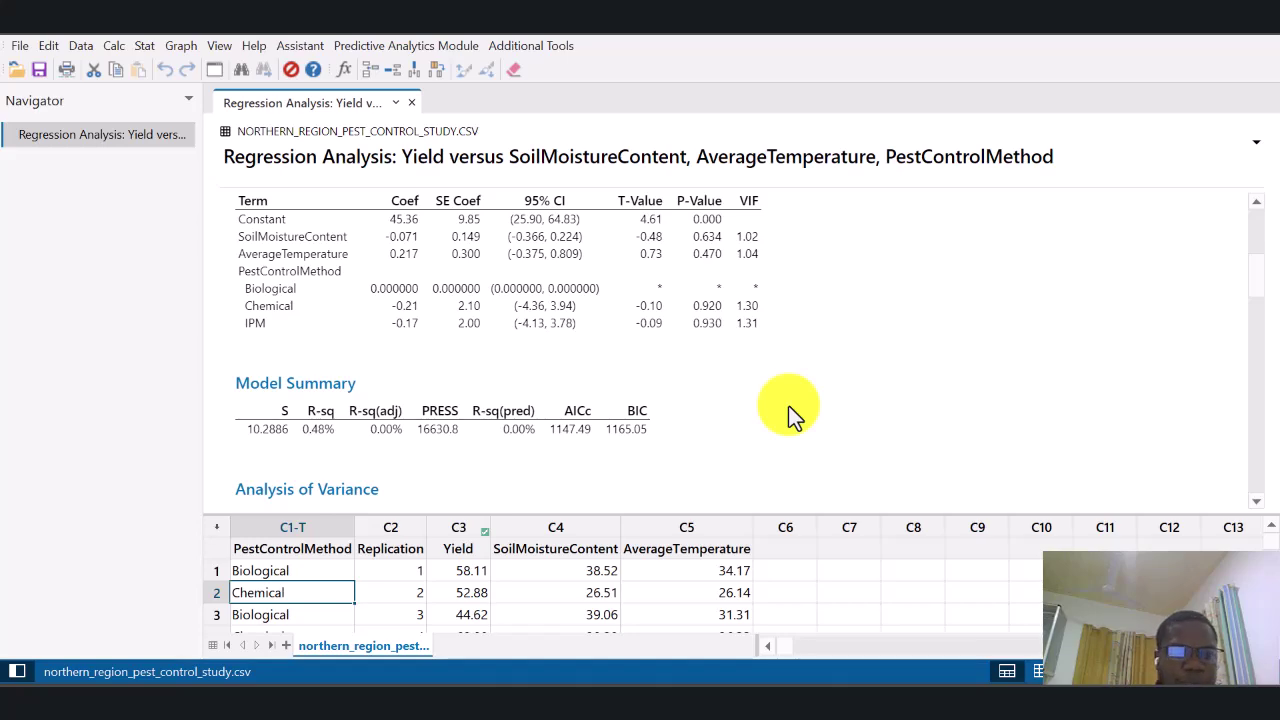
Examine the Analysis of Variance table, comparing each predictor's sums of squares, contribution and P-value against the coefficients table
scroll(788, 405, down, 4)
scroll(788, 405, down, 2)
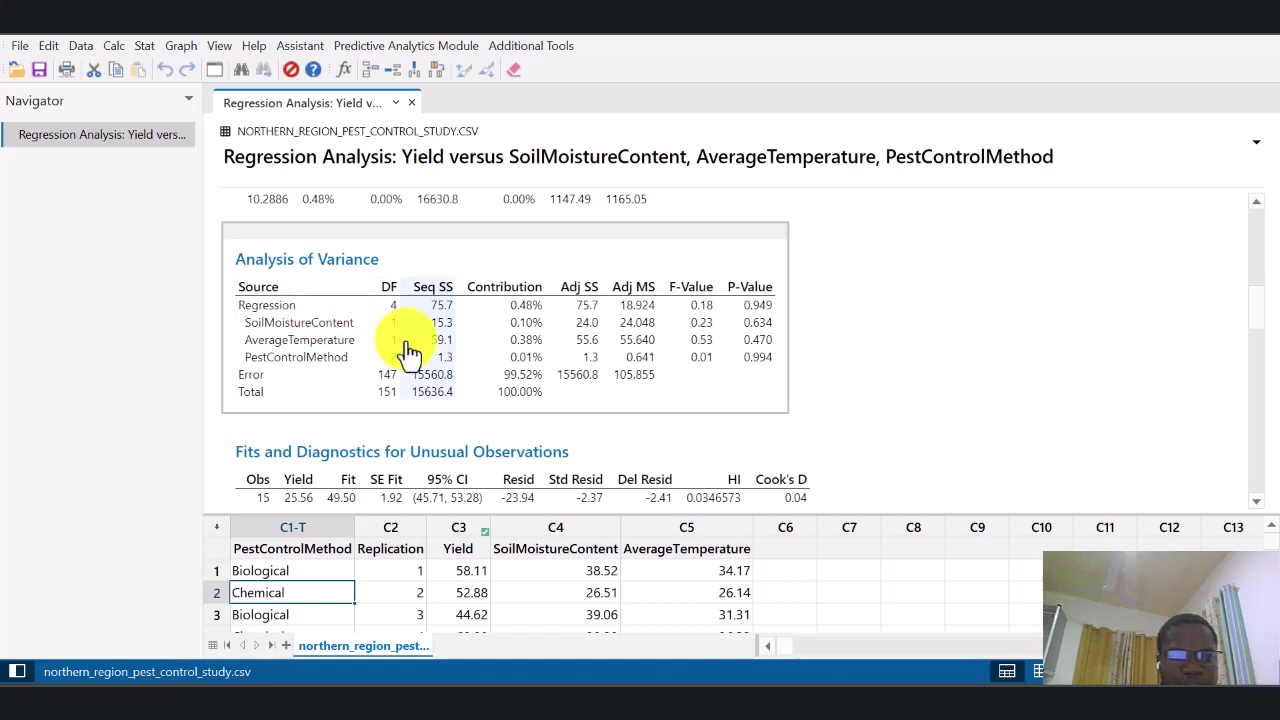
scroll(409, 349, up, 4)
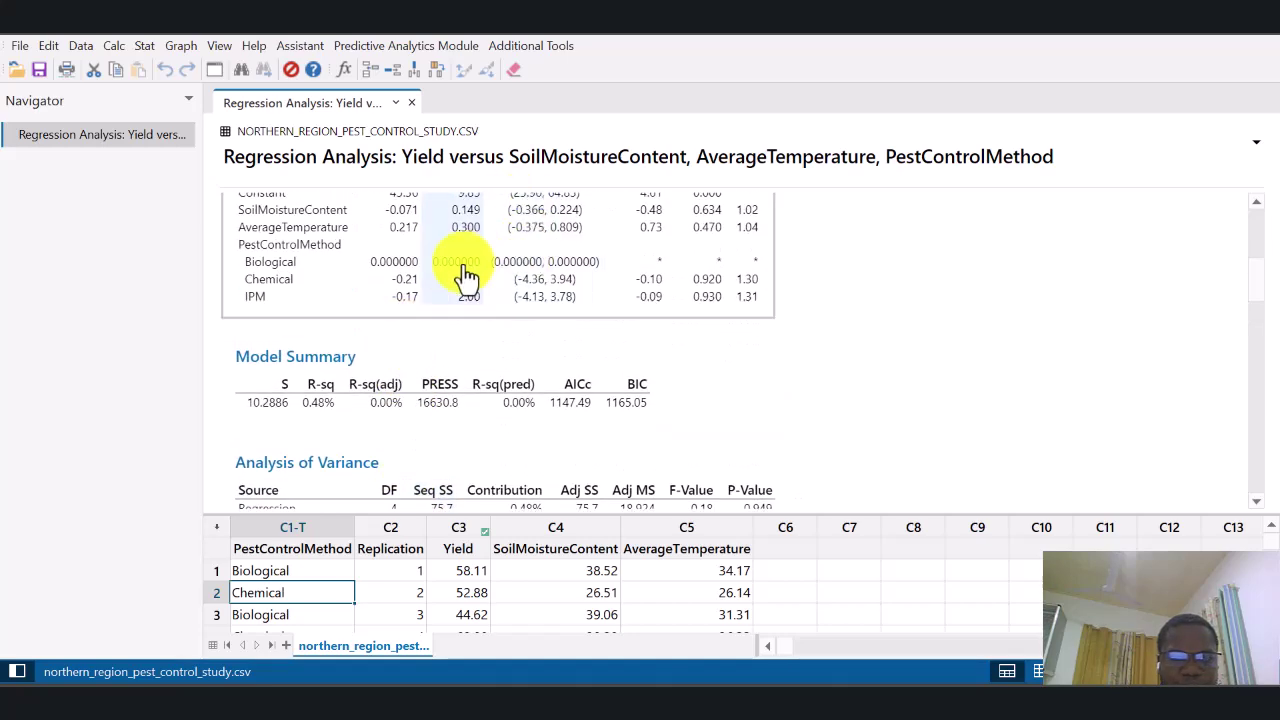
scroll(462, 274, down, 3)
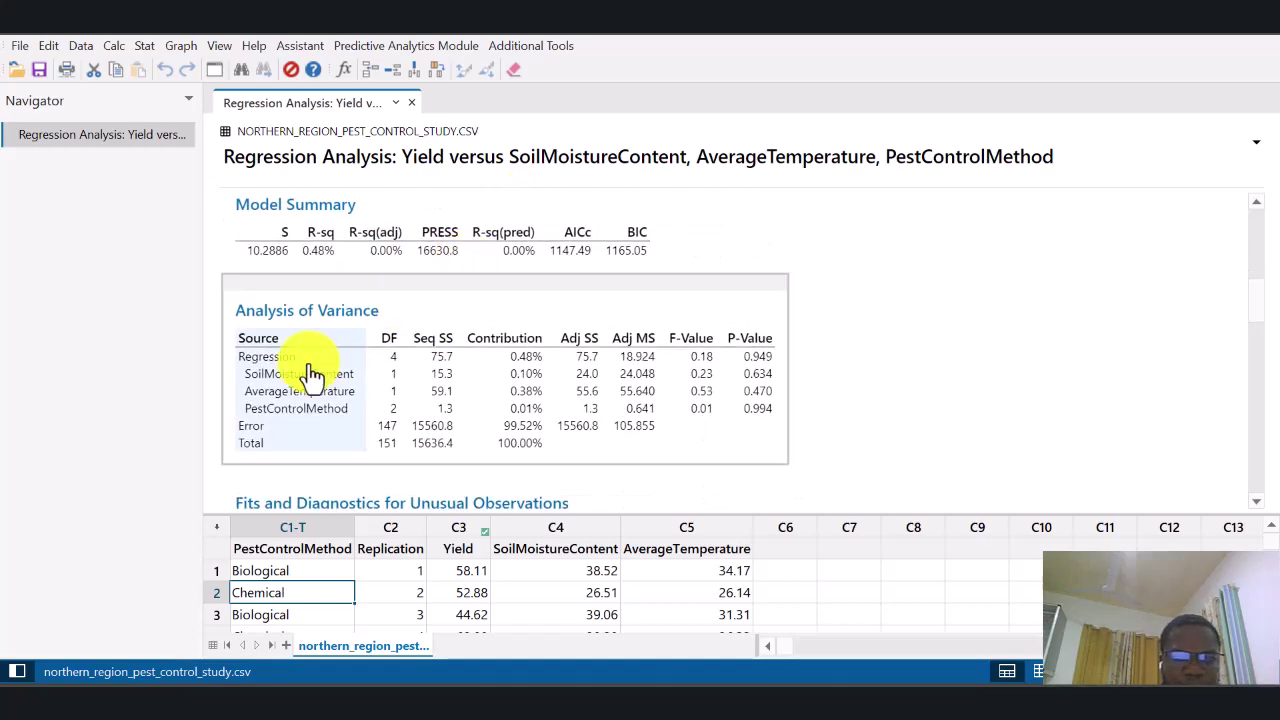
scroll(310, 370, down, 1)
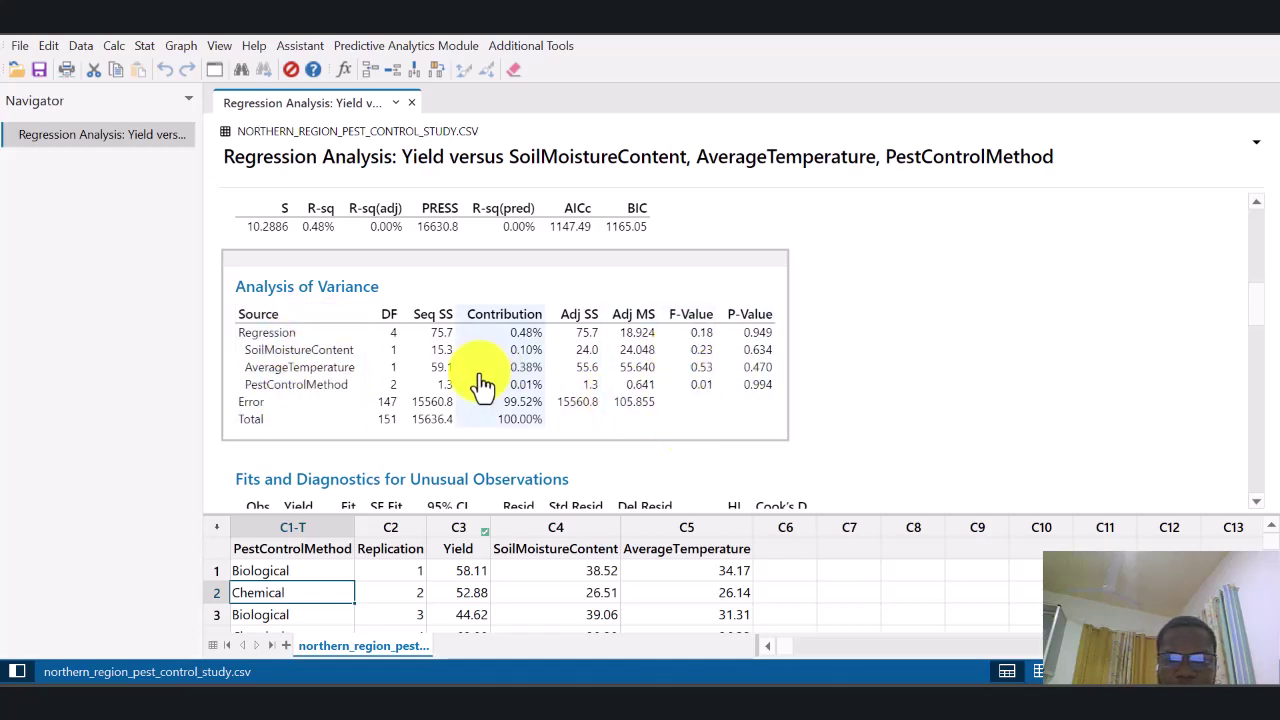
Review the fits and diagnostics for unusual observations and the Pareto chart of the standardized effects
scroll(481, 383, down, 5)
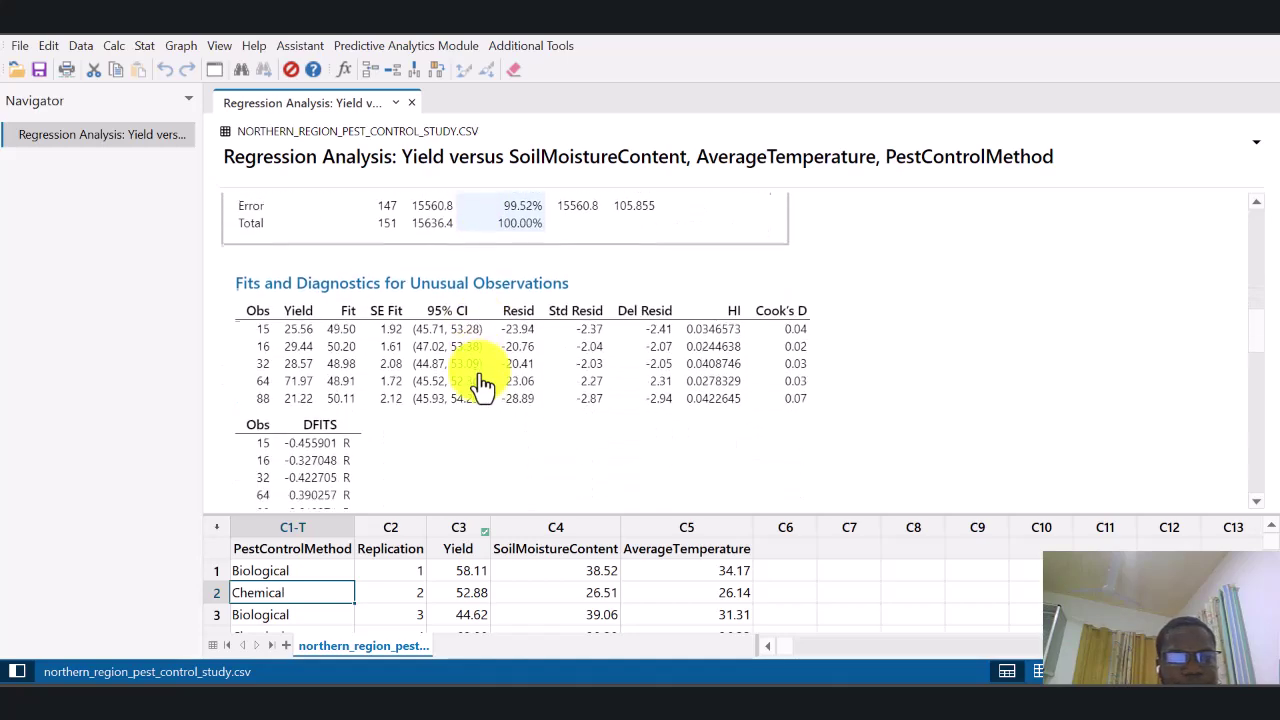
scroll(481, 383, down, 1)
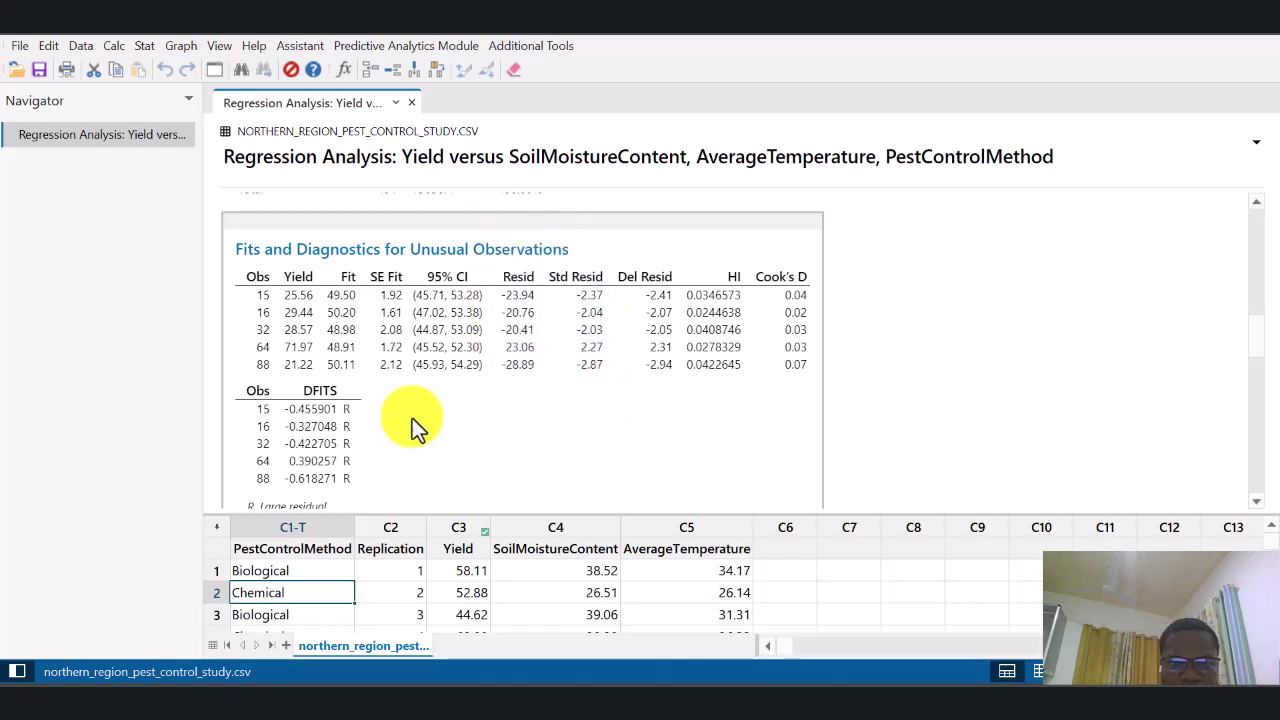
scroll(646, 433, down, 5)
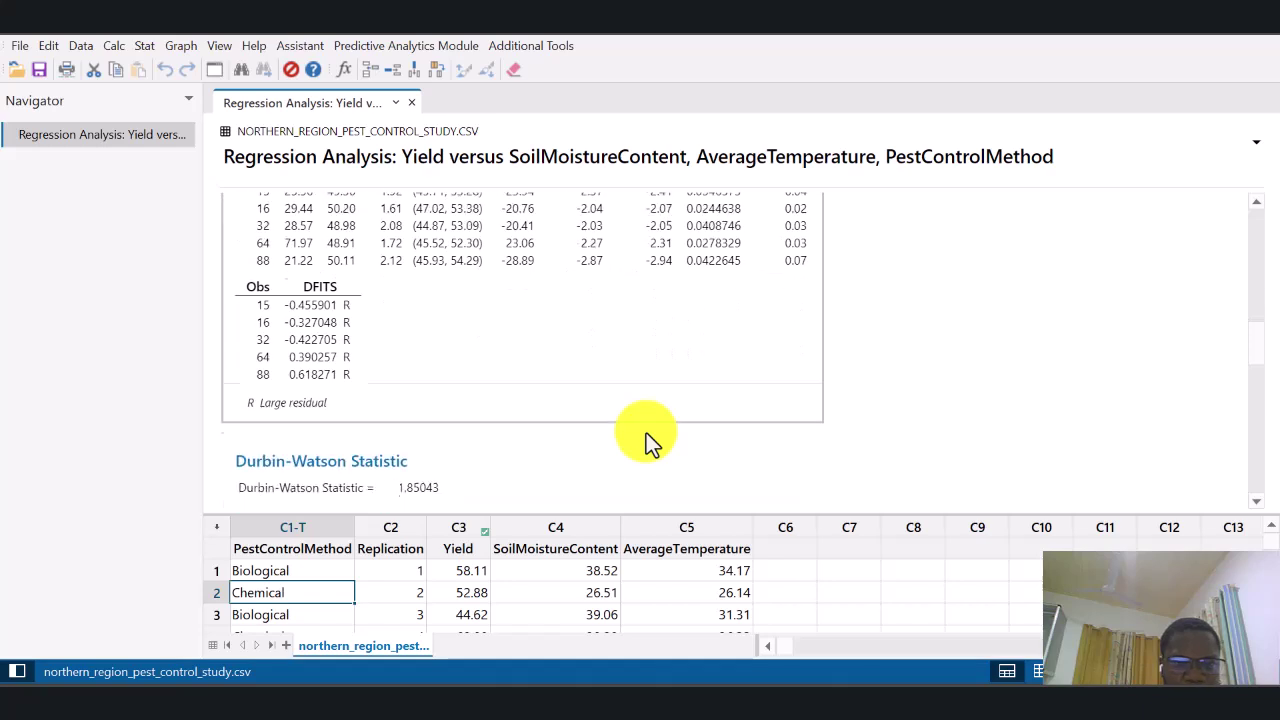
scroll(646, 433, down, 8)
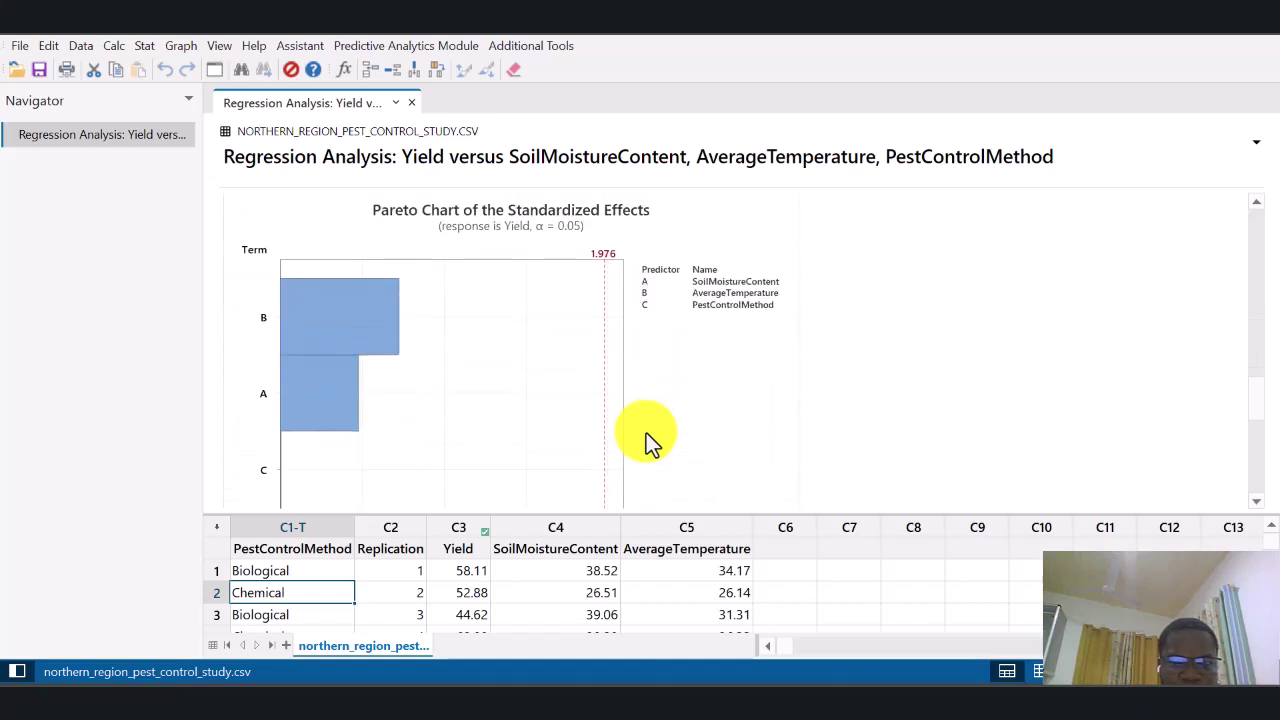
Inspect the four residual plots for Yield: normal probability, versus fits, histogram and versus order
scroll(646, 436, down, 2)
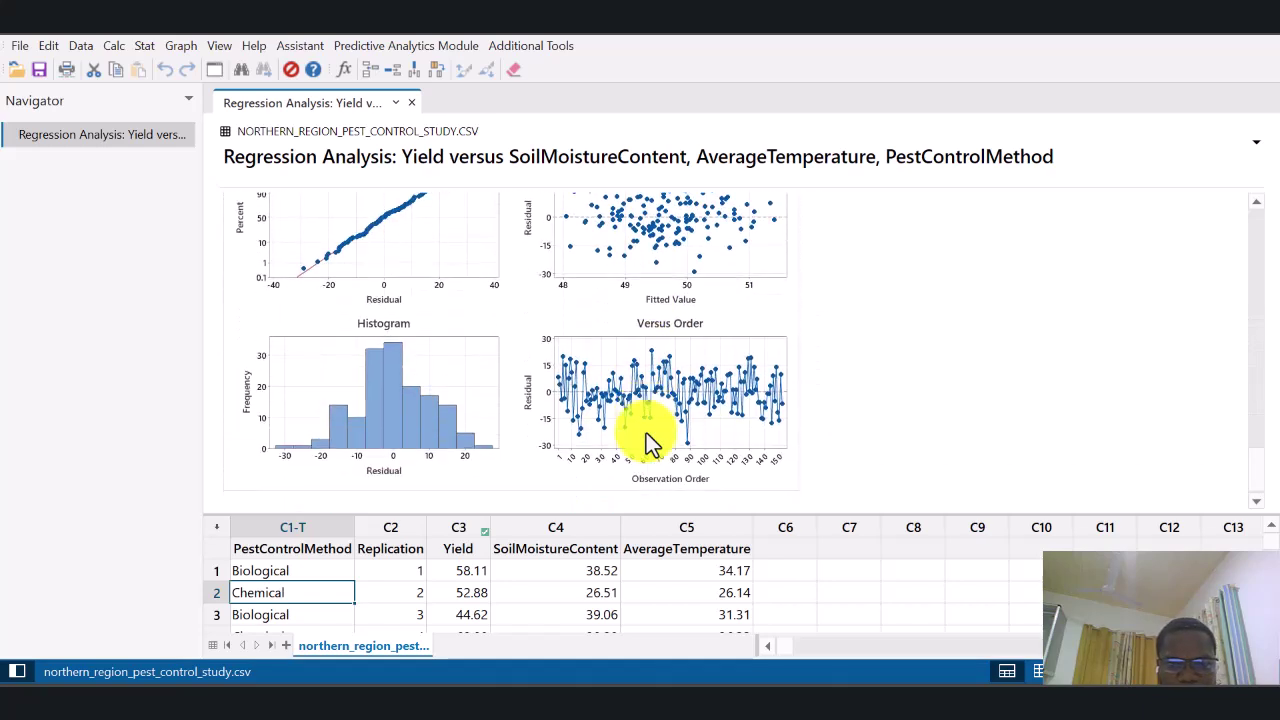
click(404, 371)
scroll(404, 371, up, 1)
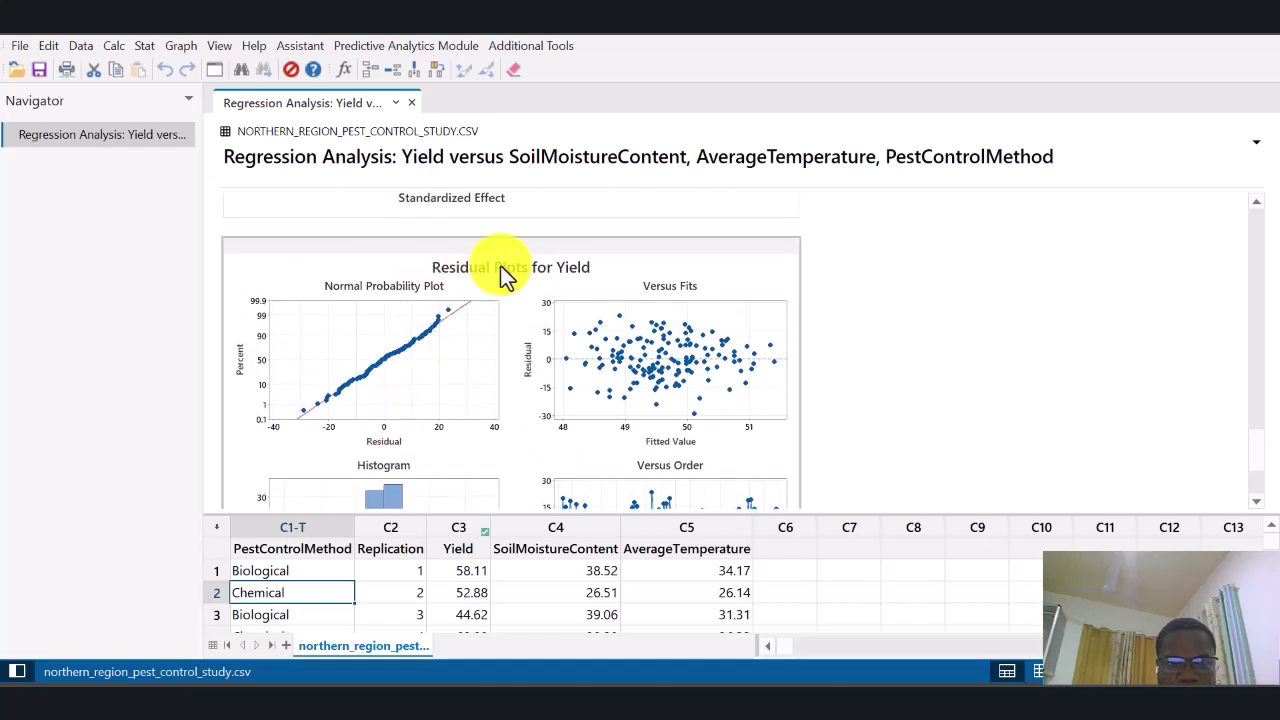
scroll(588, 360, down, 3)
scroll(588, 360, up, 2)
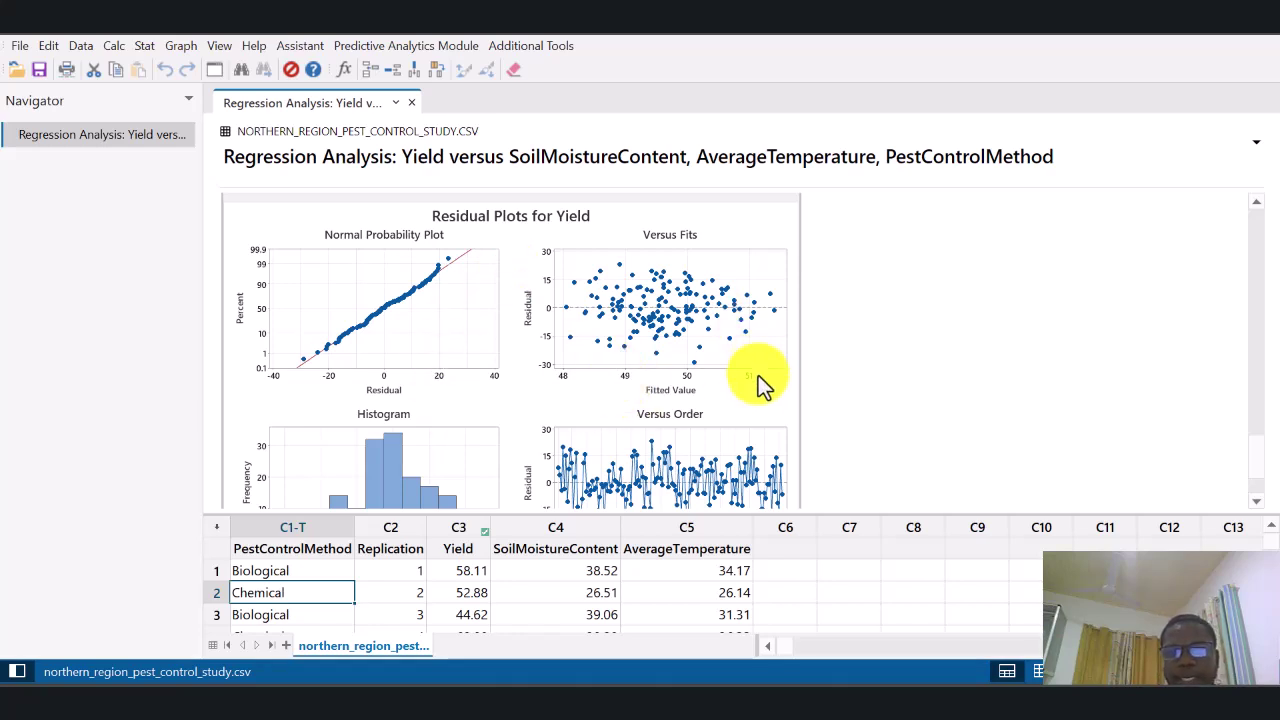
scroll(678, 407, down, 1)
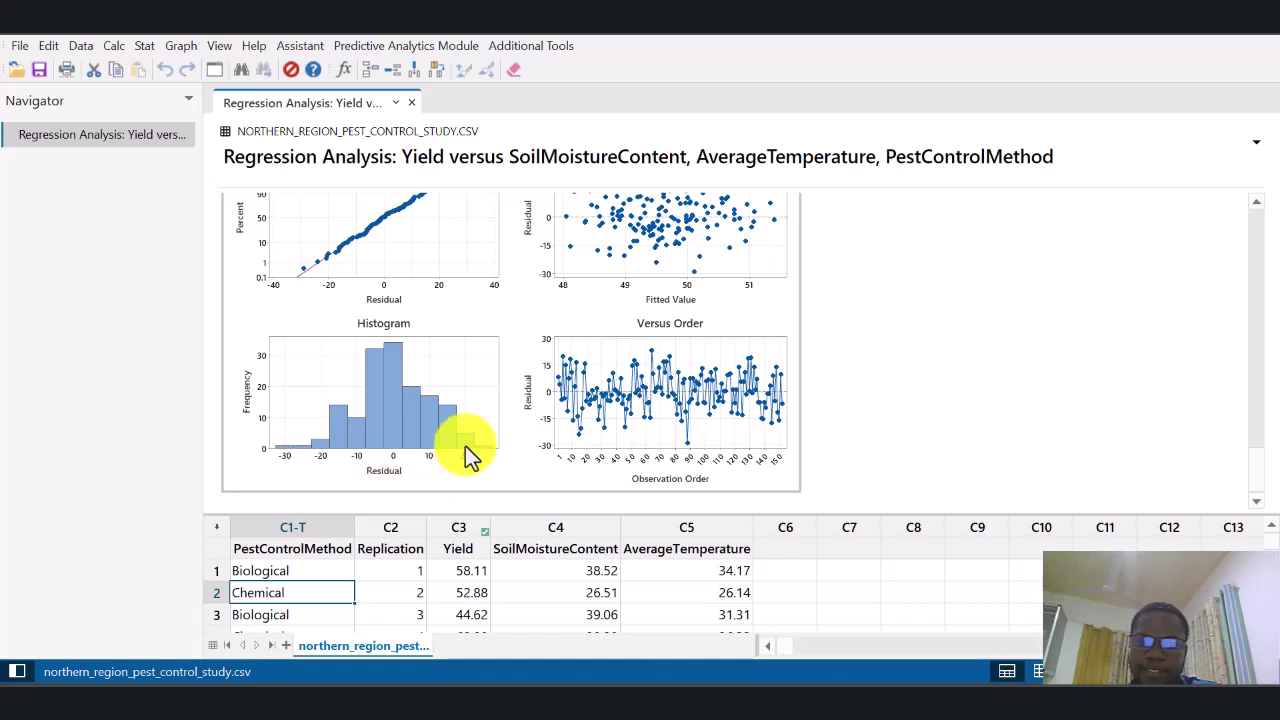
mouse_move(465, 447)
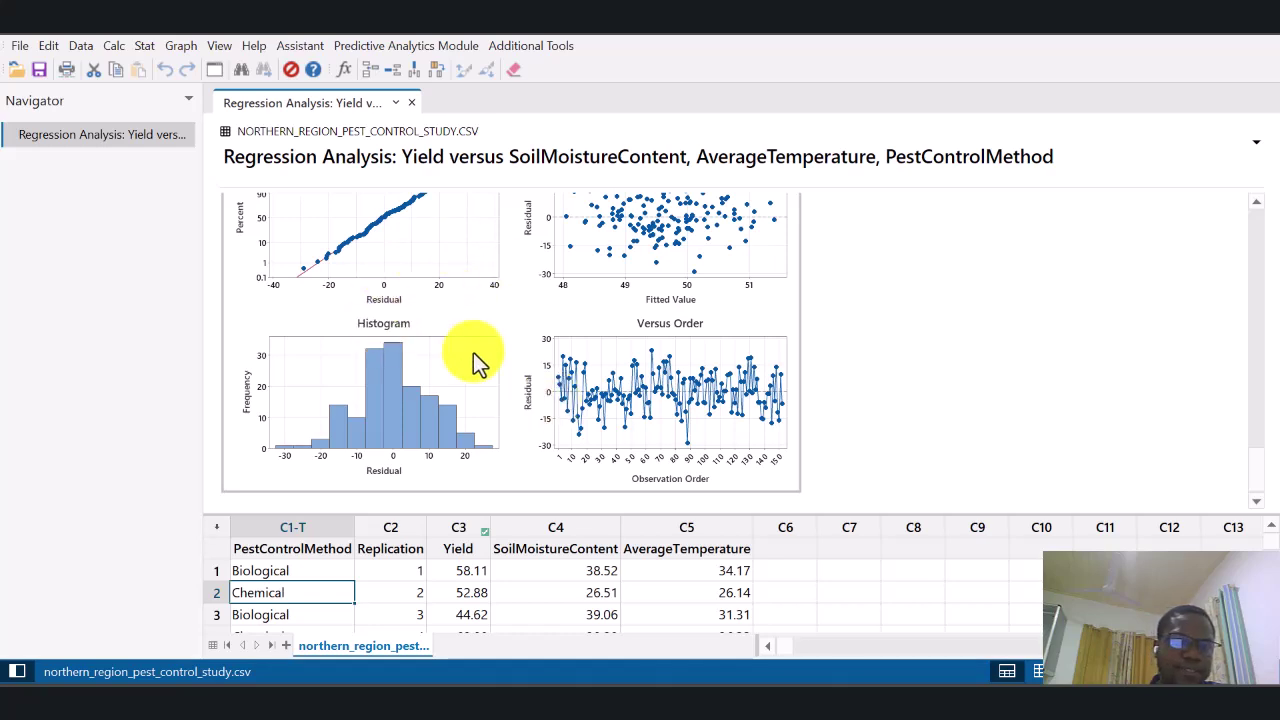
Return to the Durbin-Watson statistic and check it alongside the DFITS values of the unusual observations
scroll(388, 315, up, 10)
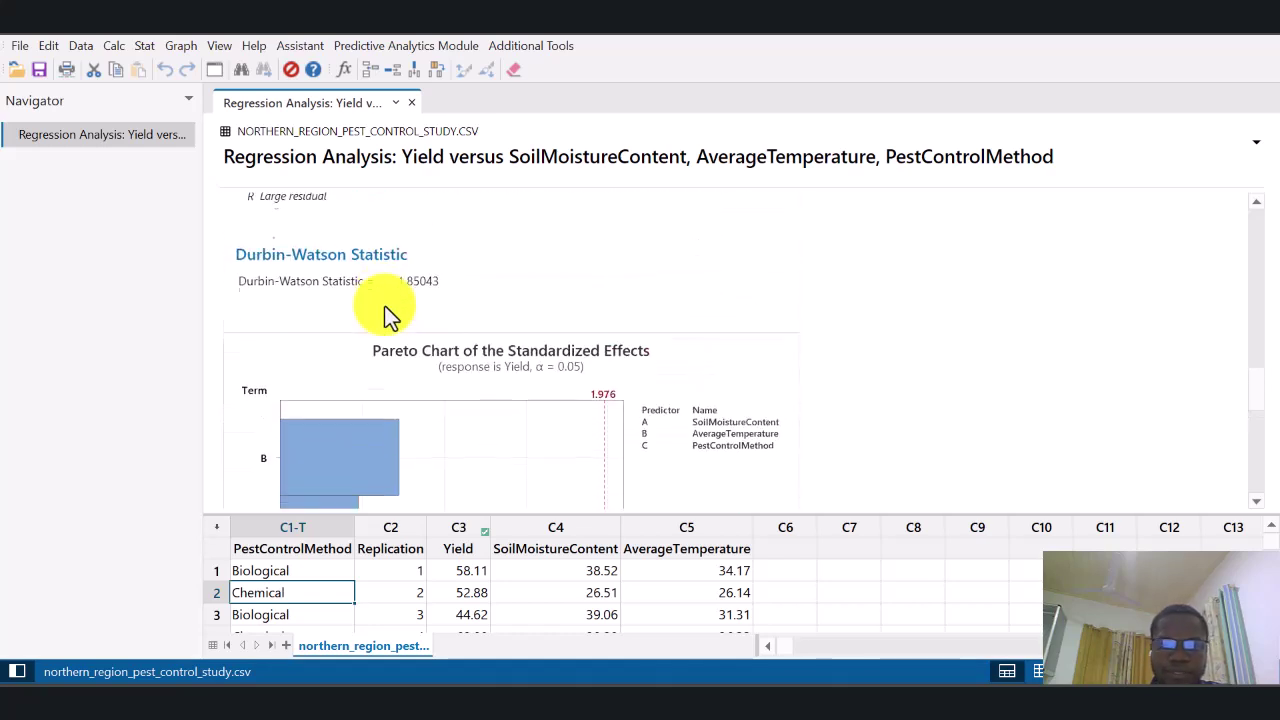
click(384, 305)
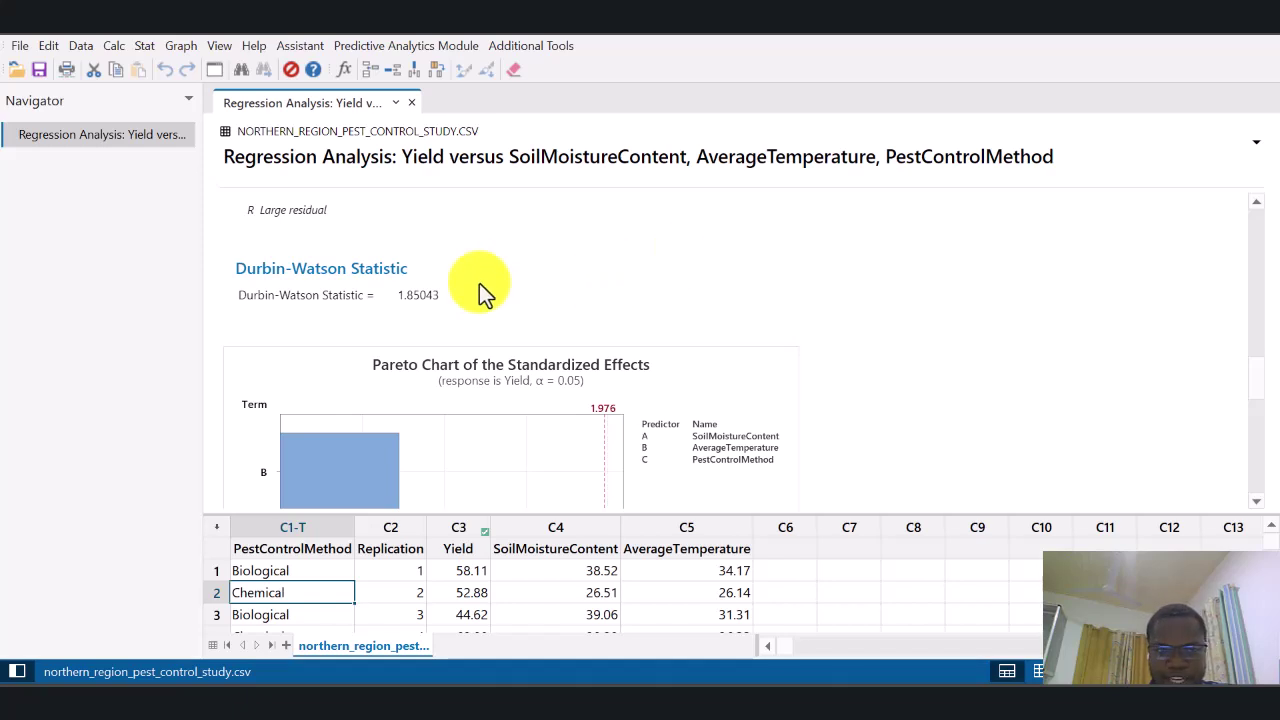
scroll(479, 283, up, 3)
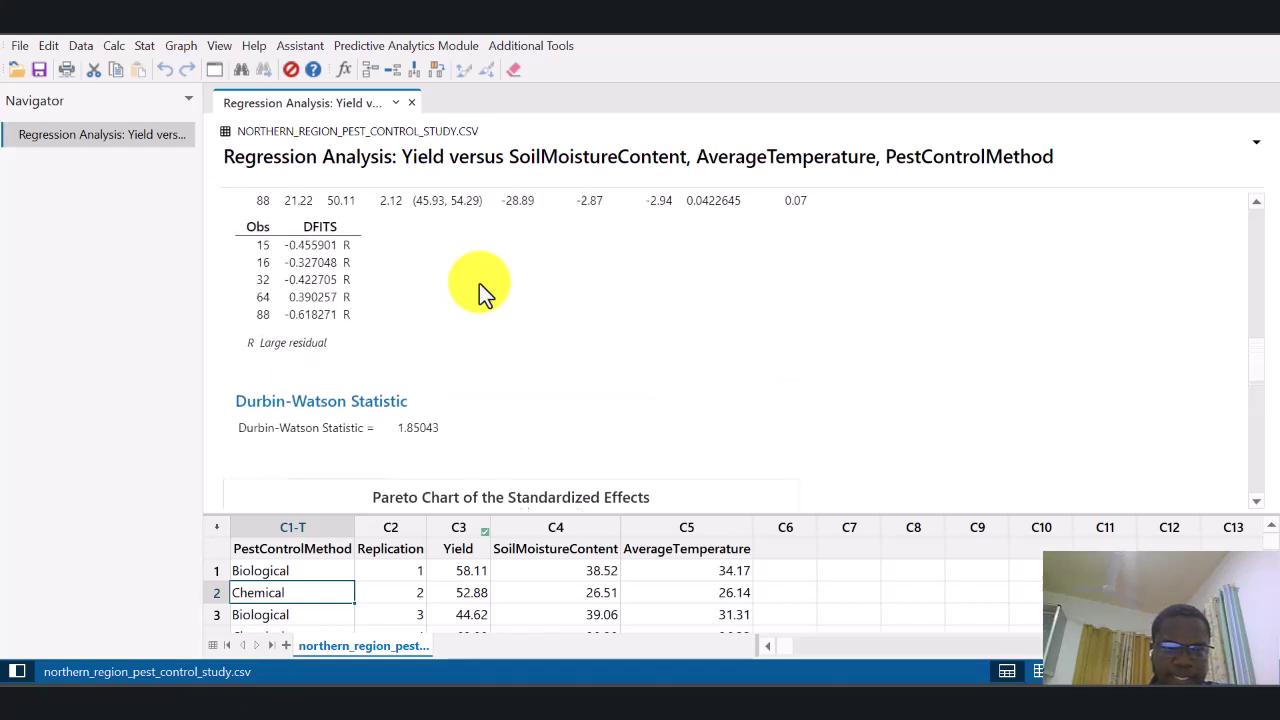